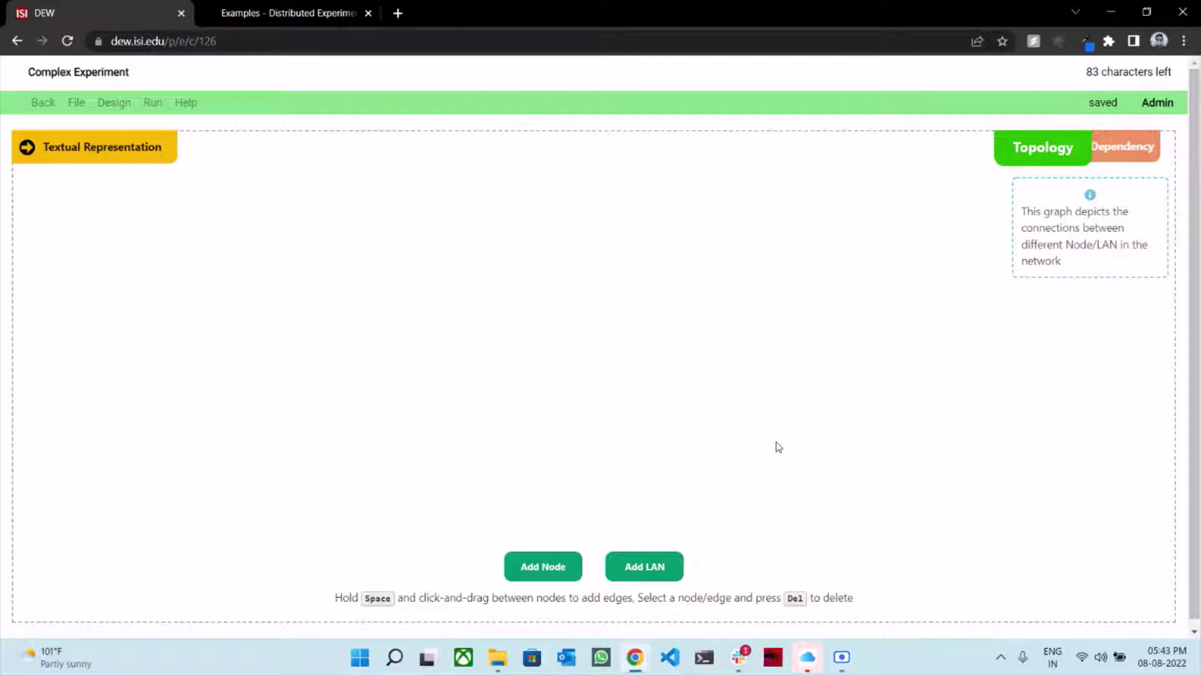
- Write the scenario lines 'server installiperf1 emit sdone' and 'client installiperf2 emit cdone' in the textual editor
{"action": "left_click", "coordinate": [126, 154]}
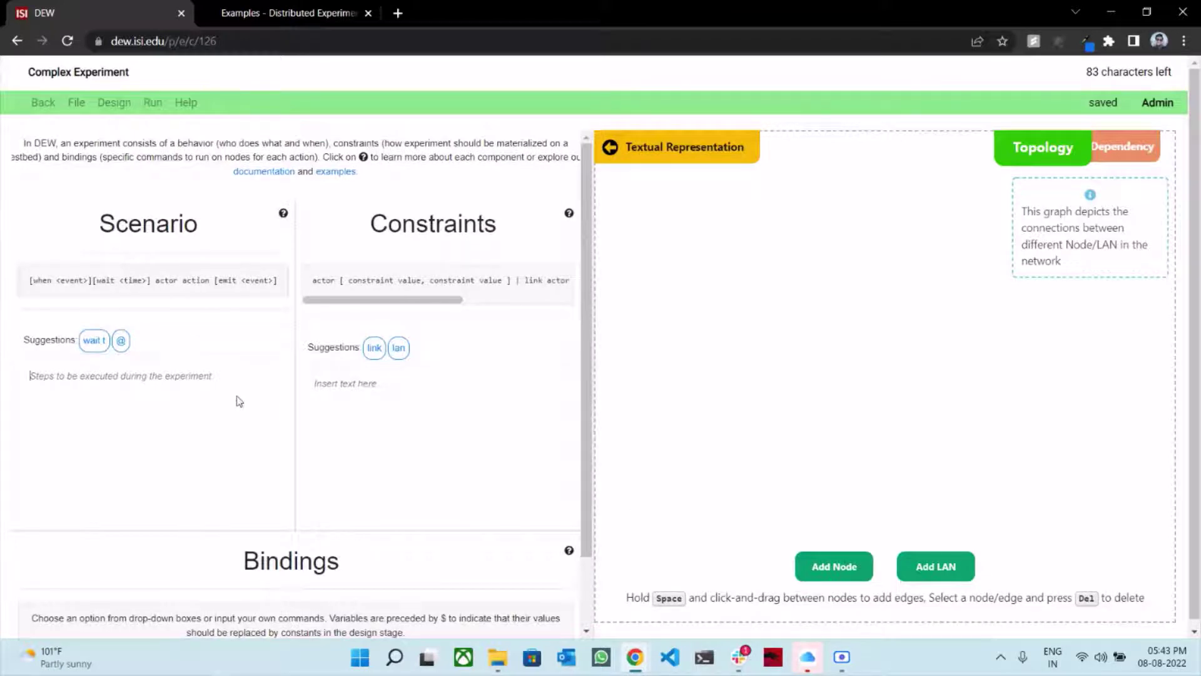
{"action": "type", "text": "serv"}
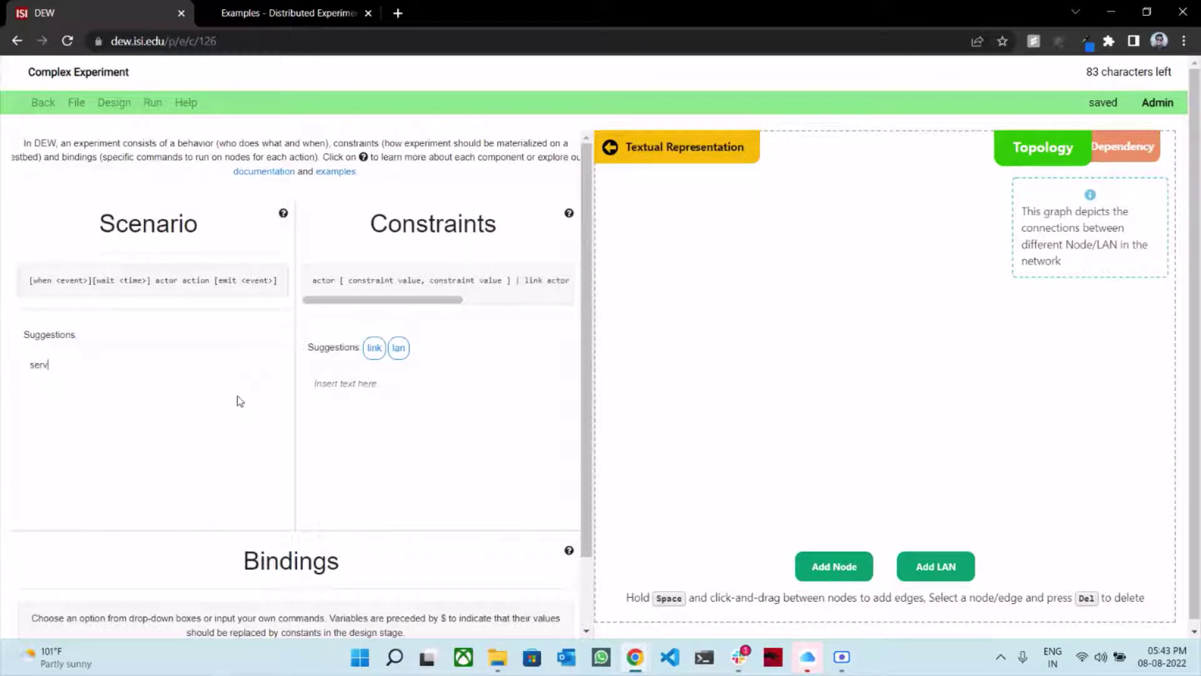
{"action": "type", "text": "er installiperf1 emit"}
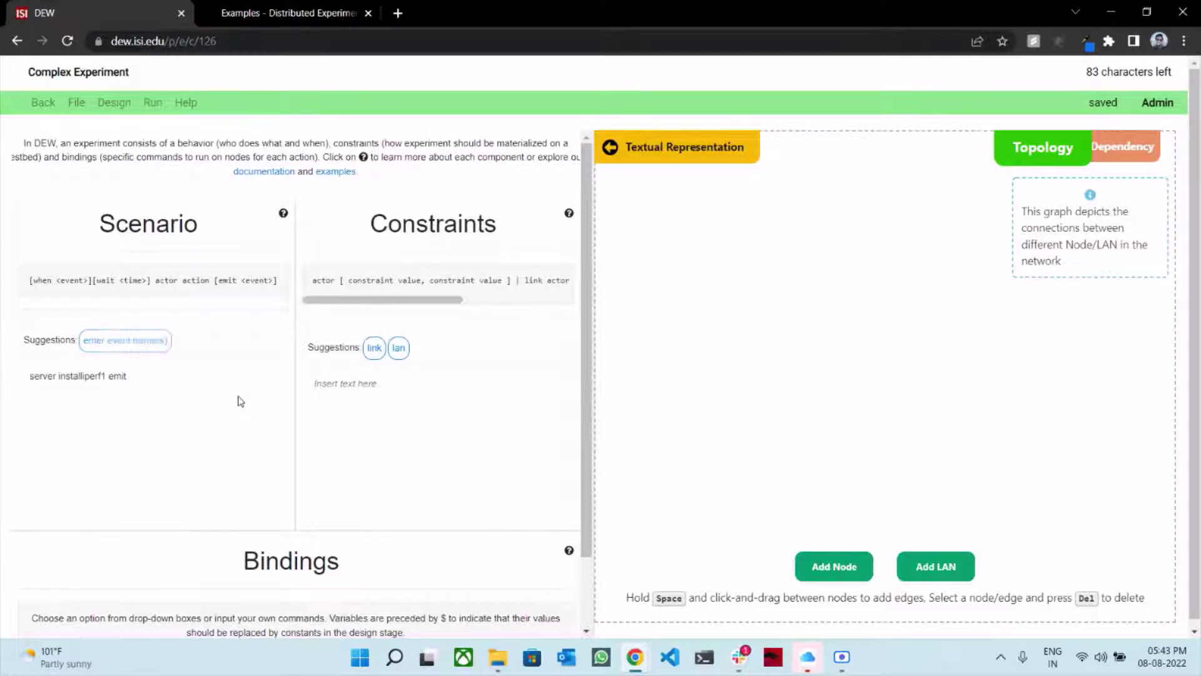
{"action": "type", "text": " sdone"}
{"action": "key", "text": "Return"}
{"action": "type", "text": "client"}
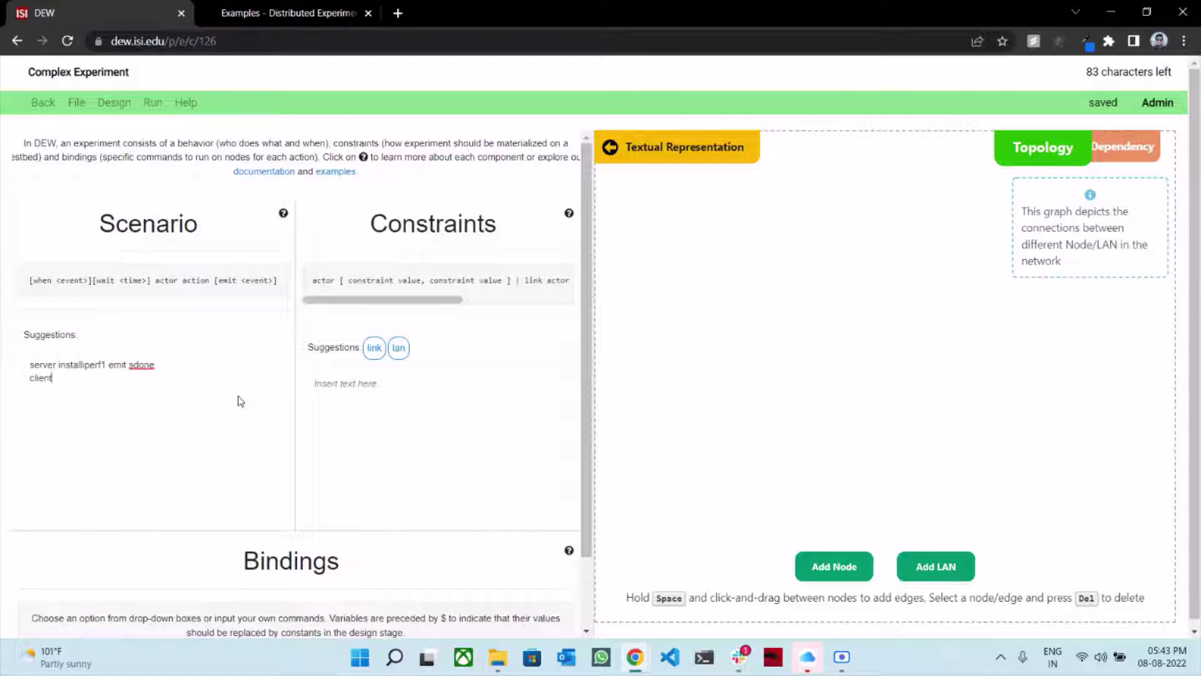
{"action": "type", "text": " installiperf2 emit c"}
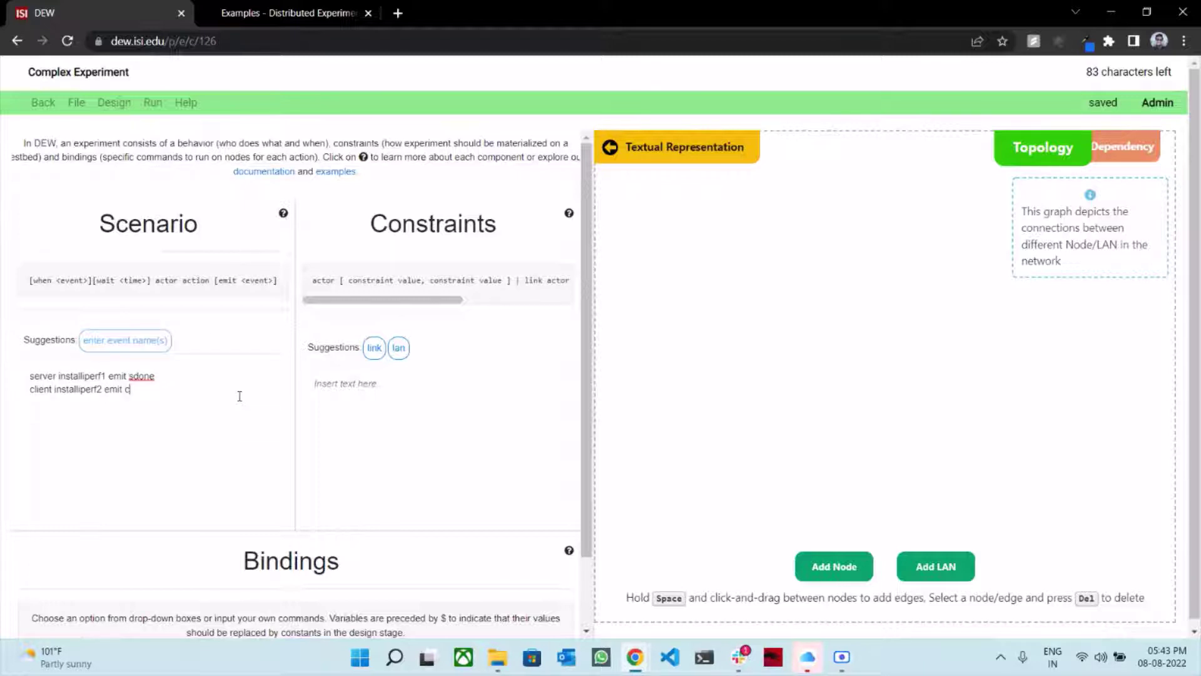
{"action": "type", "text": "done"}
{"action": "key", "text": "Return"}
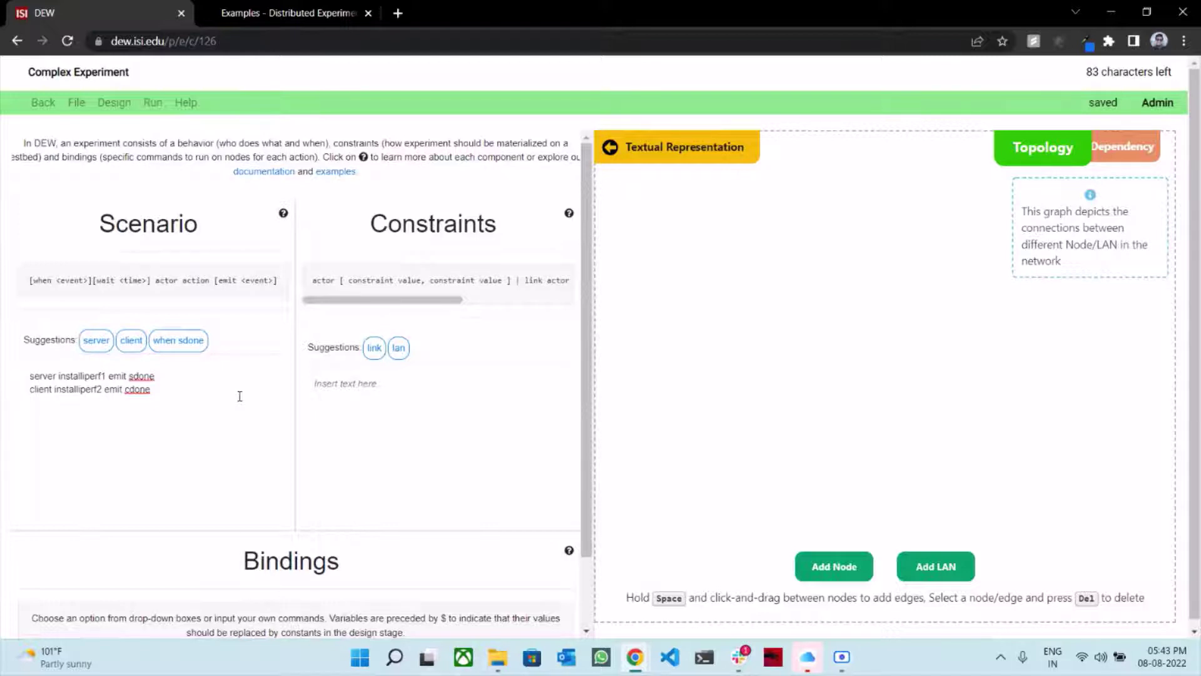
- Type 'when sdone, cdone server startServer emit ssdone' and begin 'when ssdone client startClient'
{"action": "type", "text": "w"}
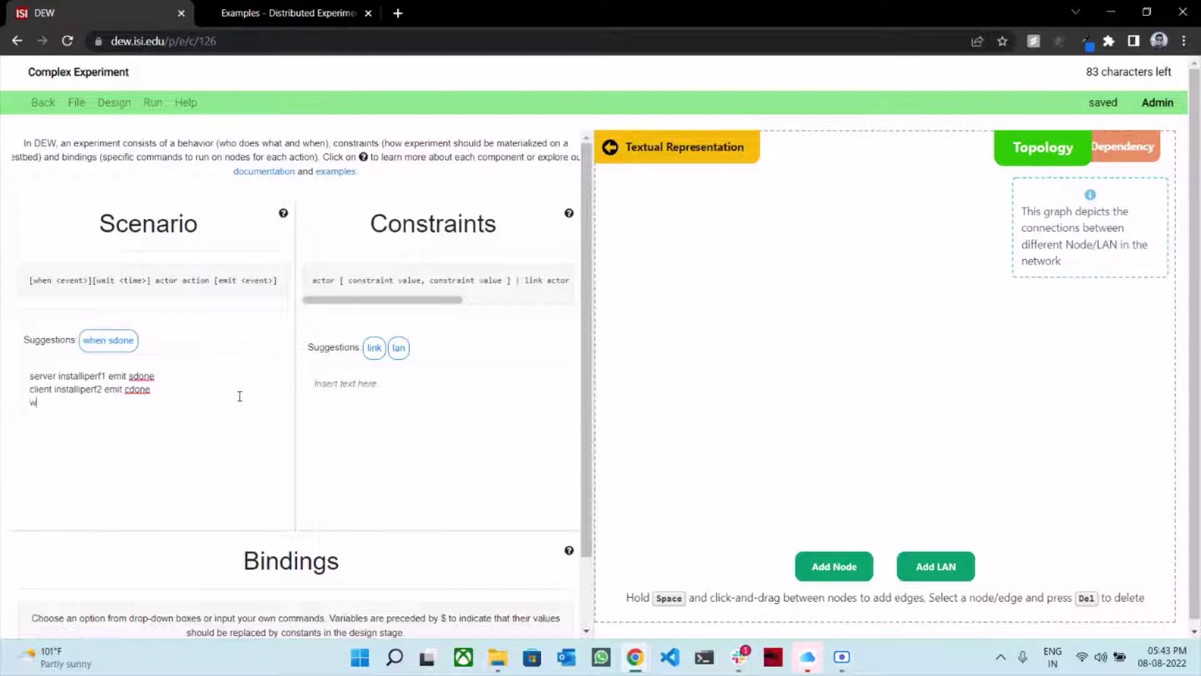
{"action": "type", "text": "hen s"}
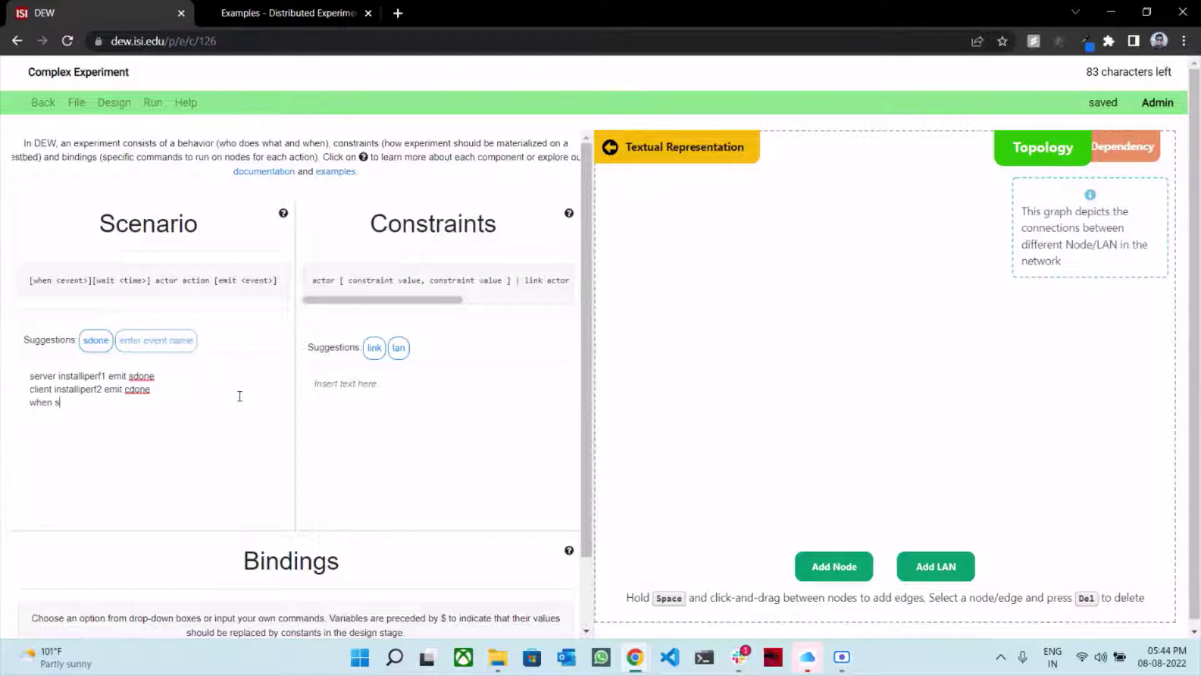
{"action": "type", "text": "done, "}
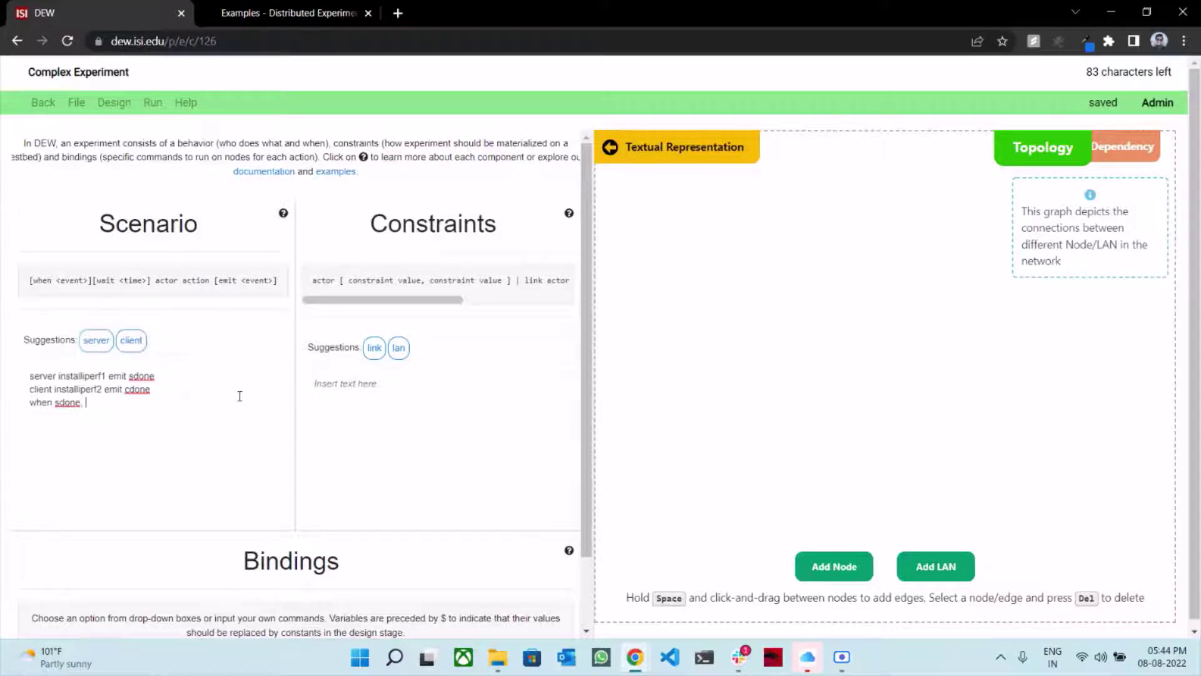
{"action": "type", "text": "cdone"}
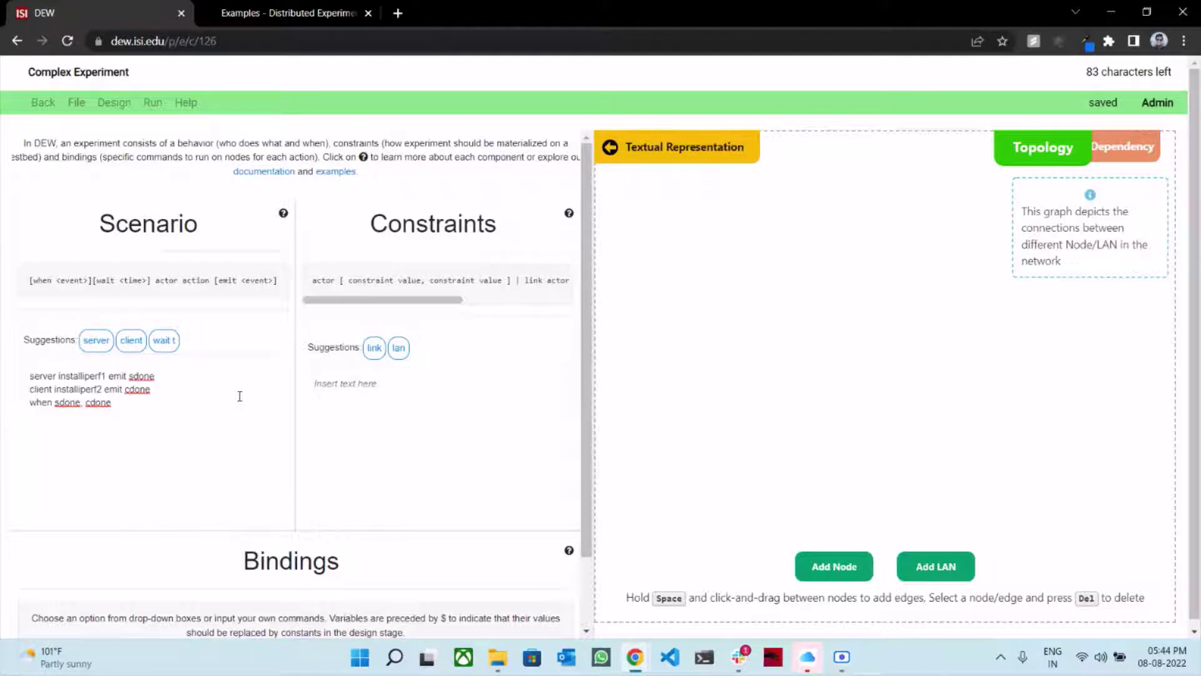
{"action": "type", "text": "se"}
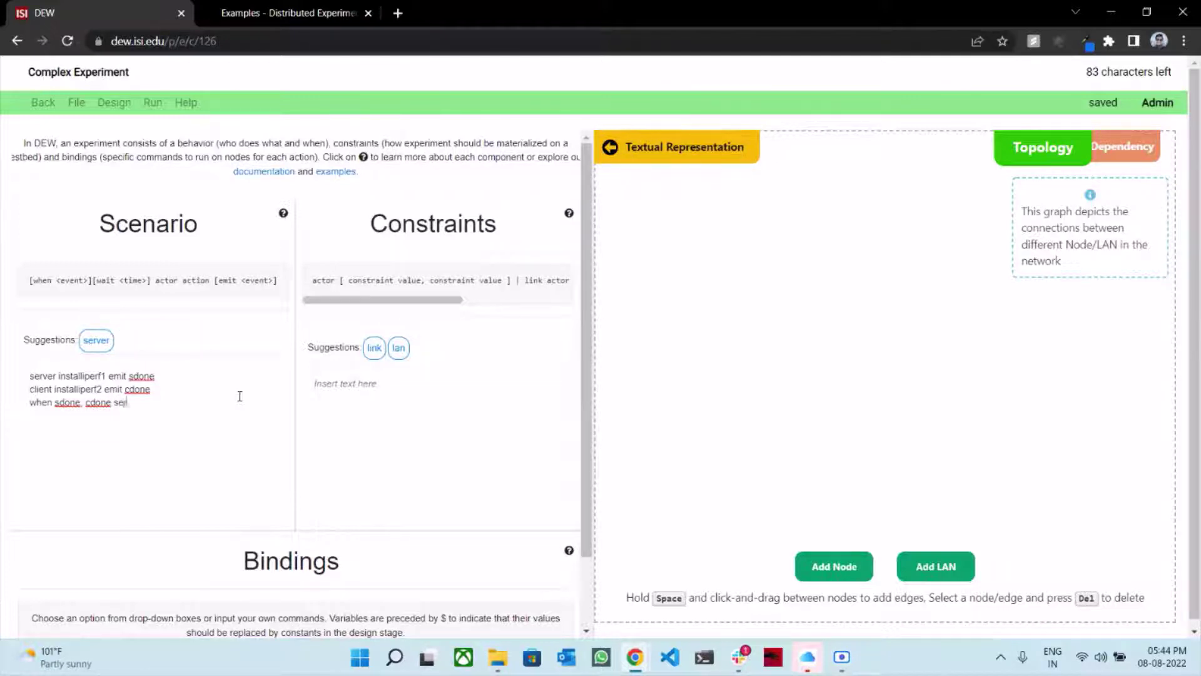
{"action": "type", "text": "rver start"}
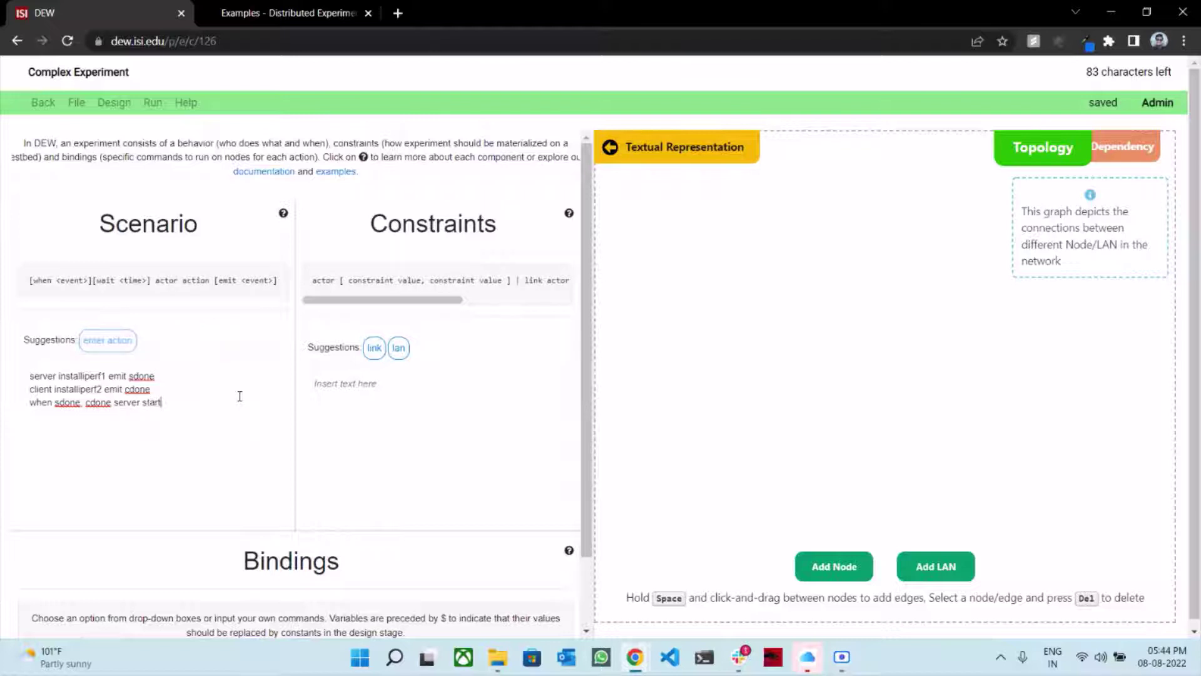
{"action": "type", "text": "Server emit"}
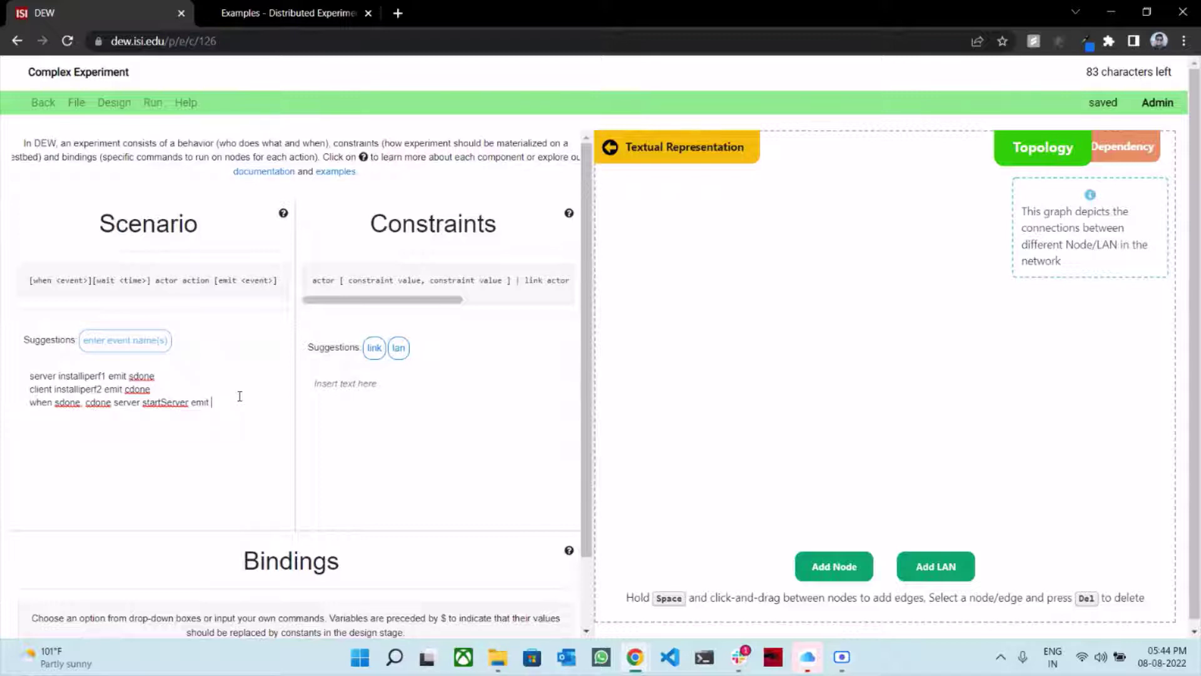
{"action": "type", "text": "ssdone "}
{"action": "type", "text": "when"}
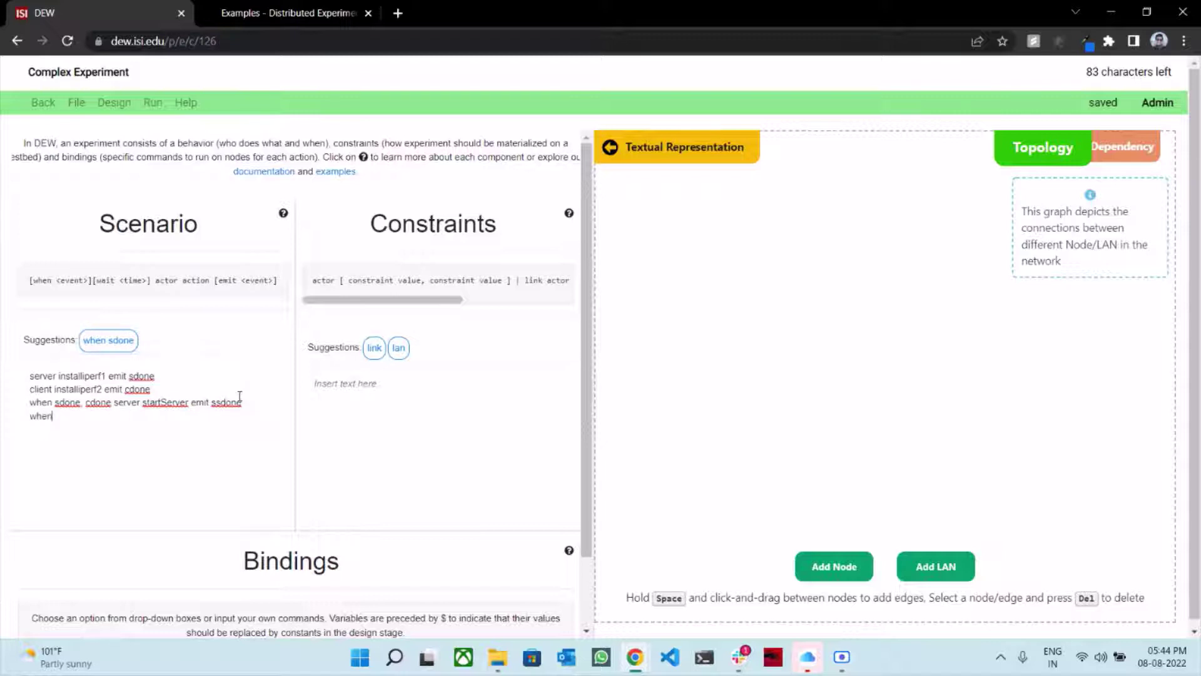
{"action": "type", "text": " ssd"}
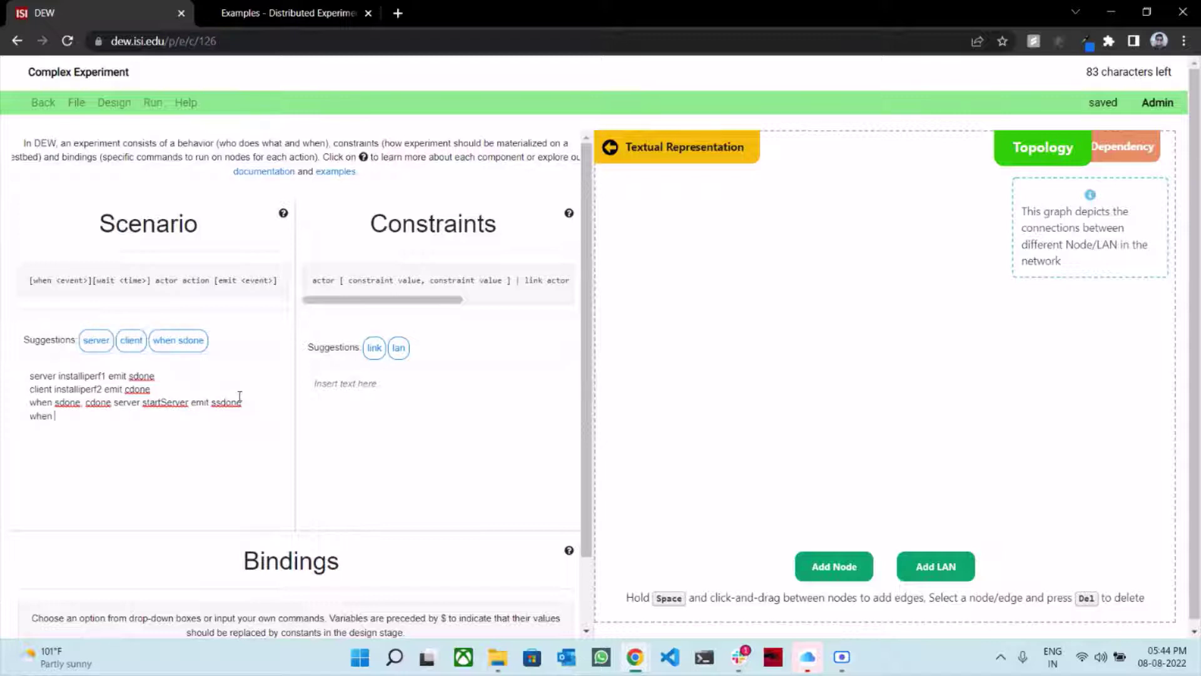
{"action": "type", "text": "one"}
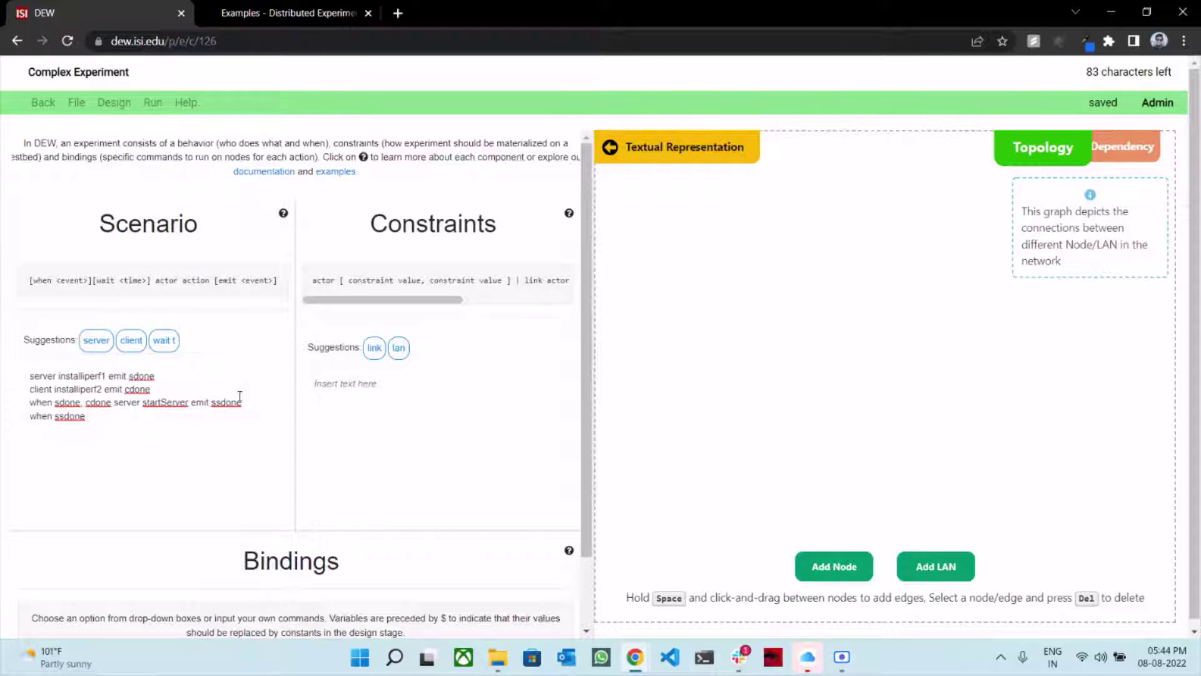
{"action": "type", "text": " client"}
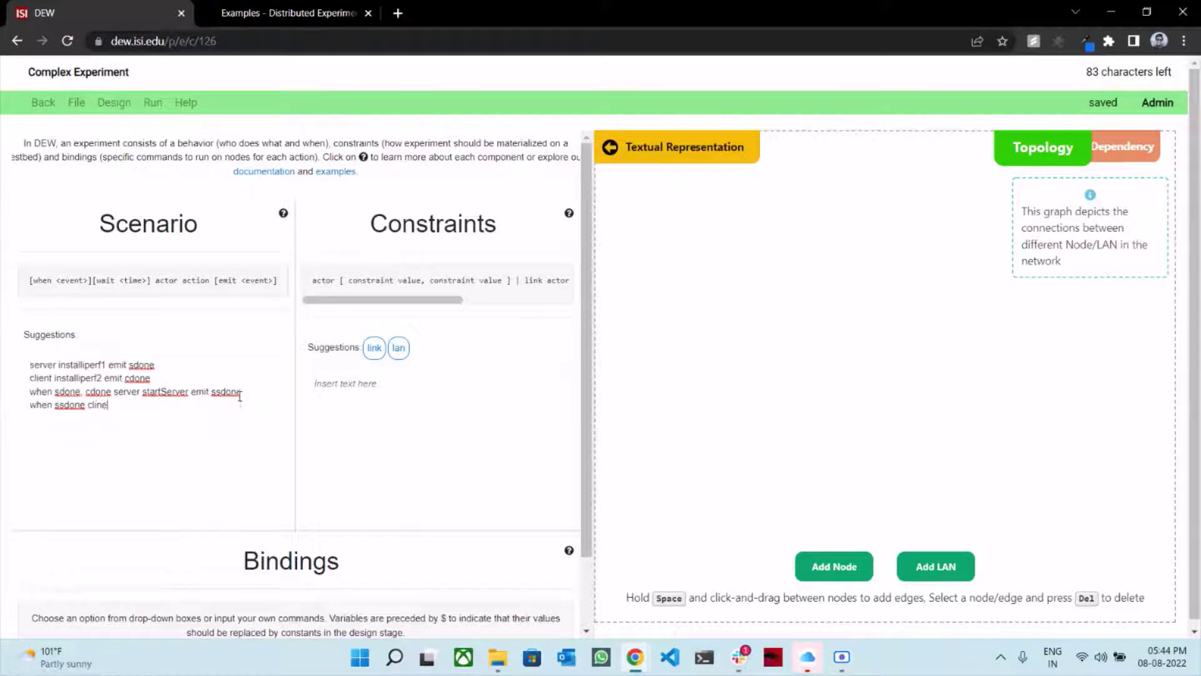
{"action": "type", "text": " sta"}
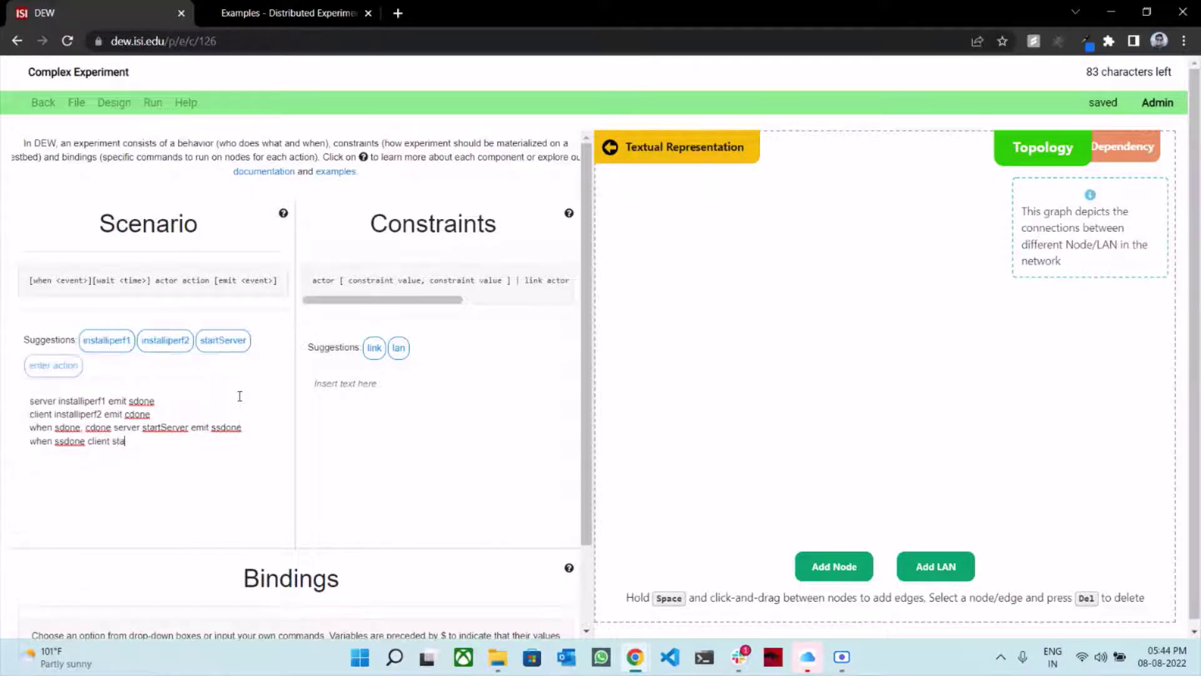
{"action": "type", "text": "rtClient"}
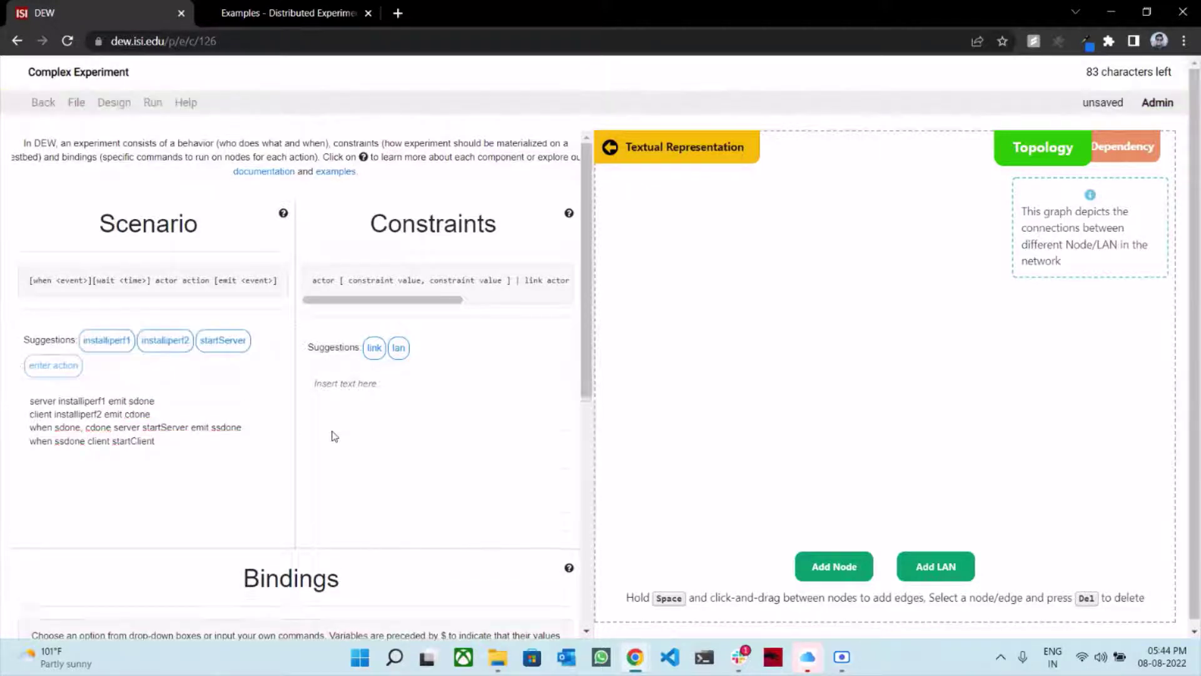
- Add the constraint 'link server client' to connect the two nodes
{"action": "left_click", "coordinate": [449, 398]}
{"action": "type", "text": "link server client"}
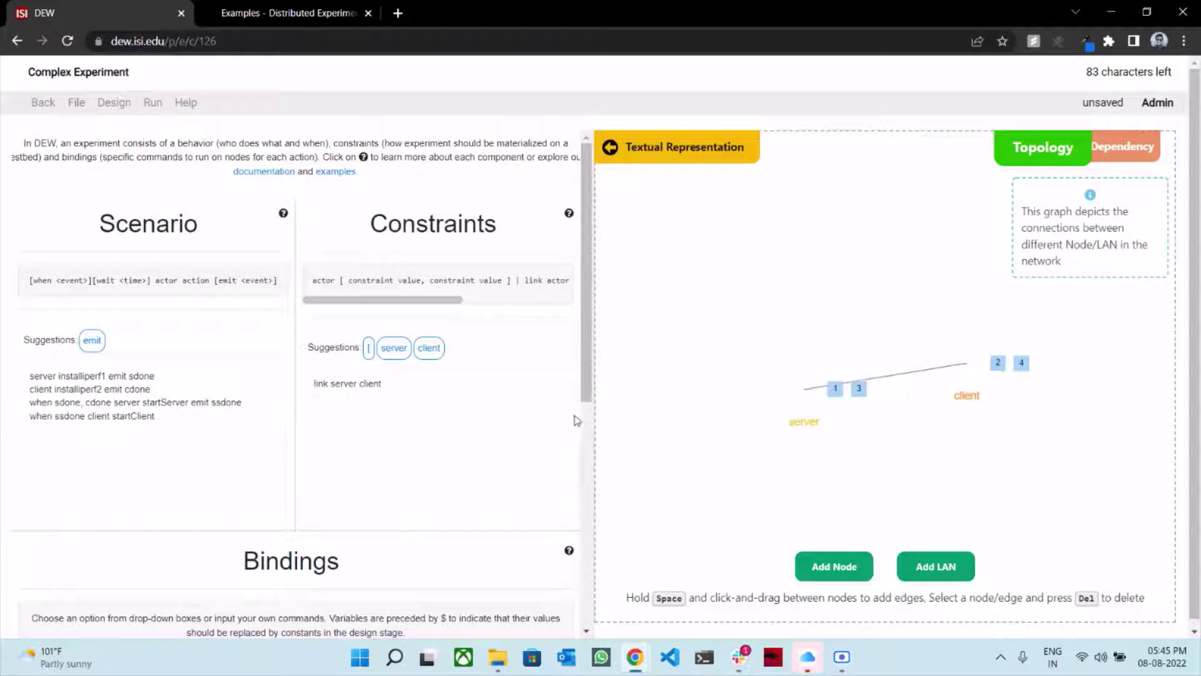
{"action": "scroll", "coordinate": [494, 443], "scroll_direction": "down", "scroll_amount": 5}
{"action": "scroll", "coordinate": [363, 449], "scroll_direction": "down", "scroll_amount": 1}
- Browse the installiperf1, installiperf2, sdone and cdone binding fields, settling on installiperf1
{"action": "left_click", "coordinate": [362, 444]}
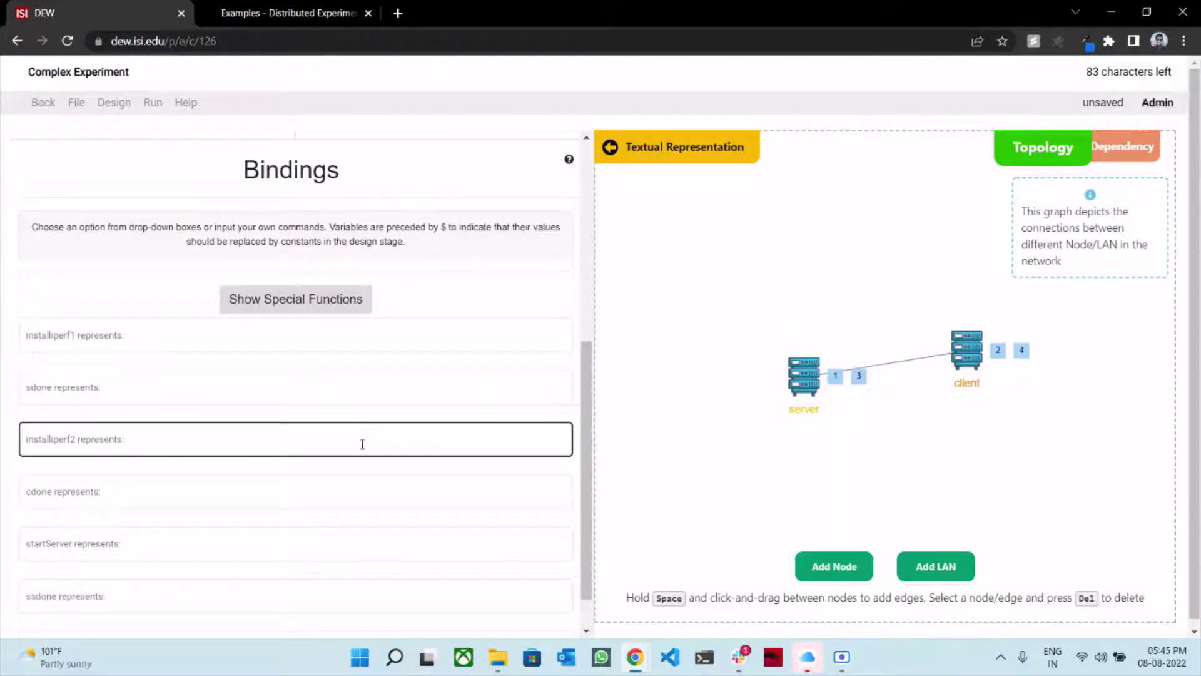
{"action": "left_click", "coordinate": [383, 387]}
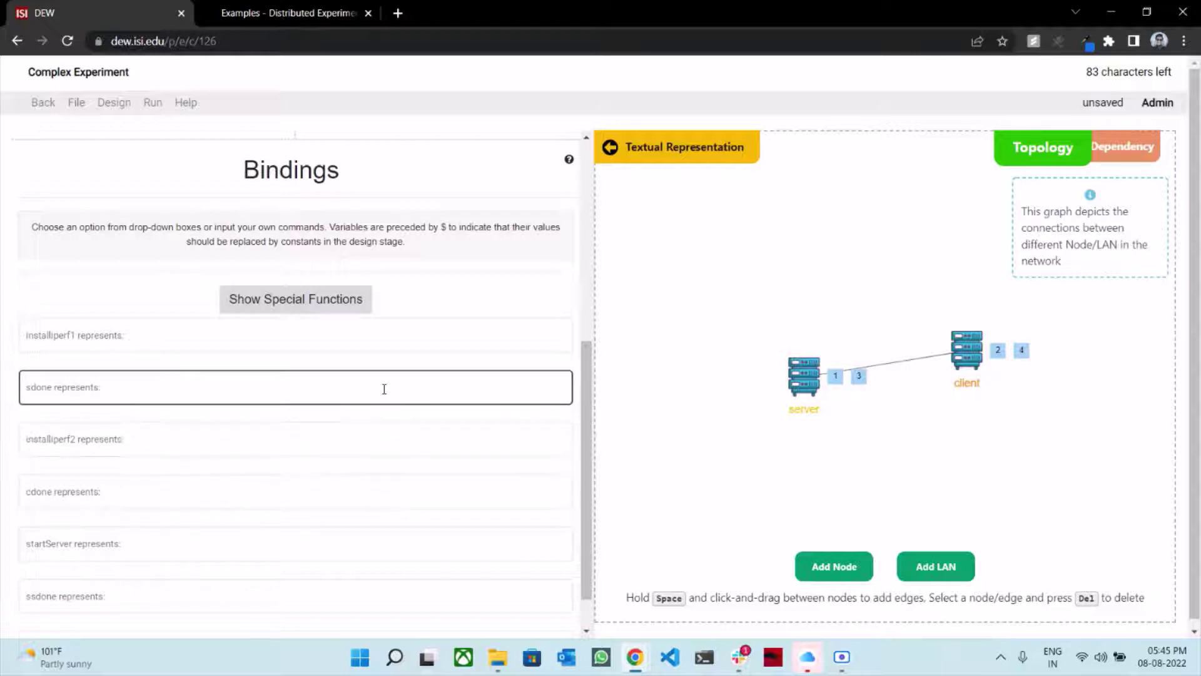
{"action": "left_click", "coordinate": [295, 343]}
{"action": "left_click", "coordinate": [289, 345]}
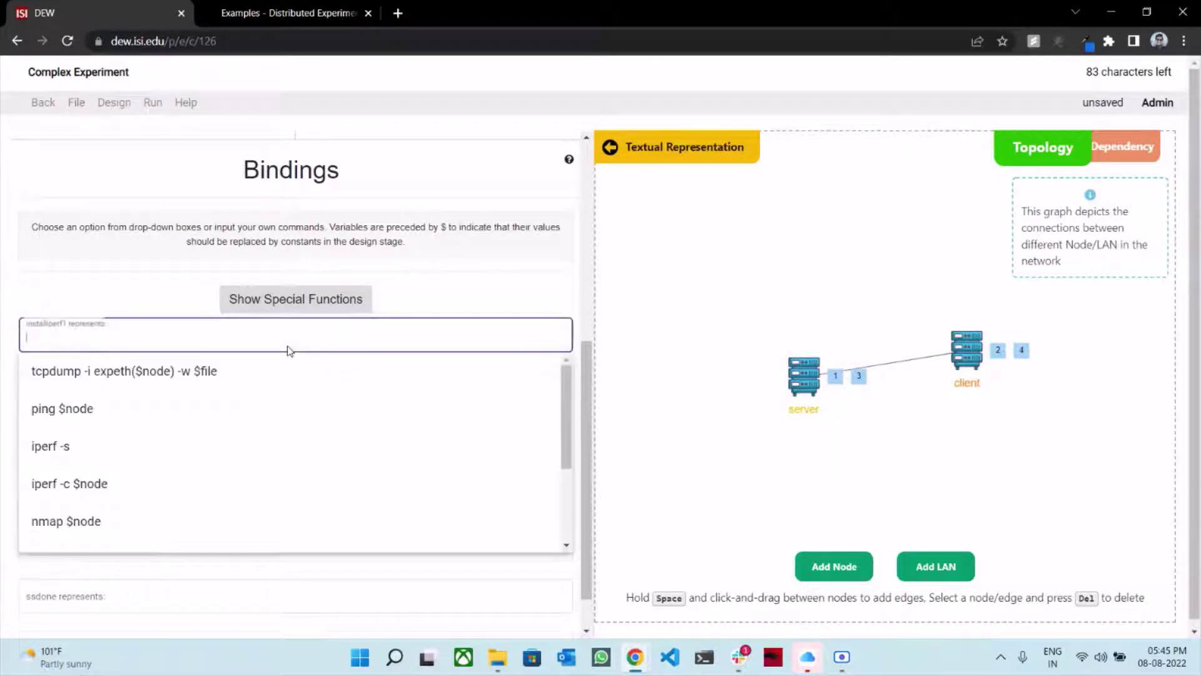
{"action": "left_click", "coordinate": [718, 327]}
{"action": "left_click", "coordinate": [491, 508]}
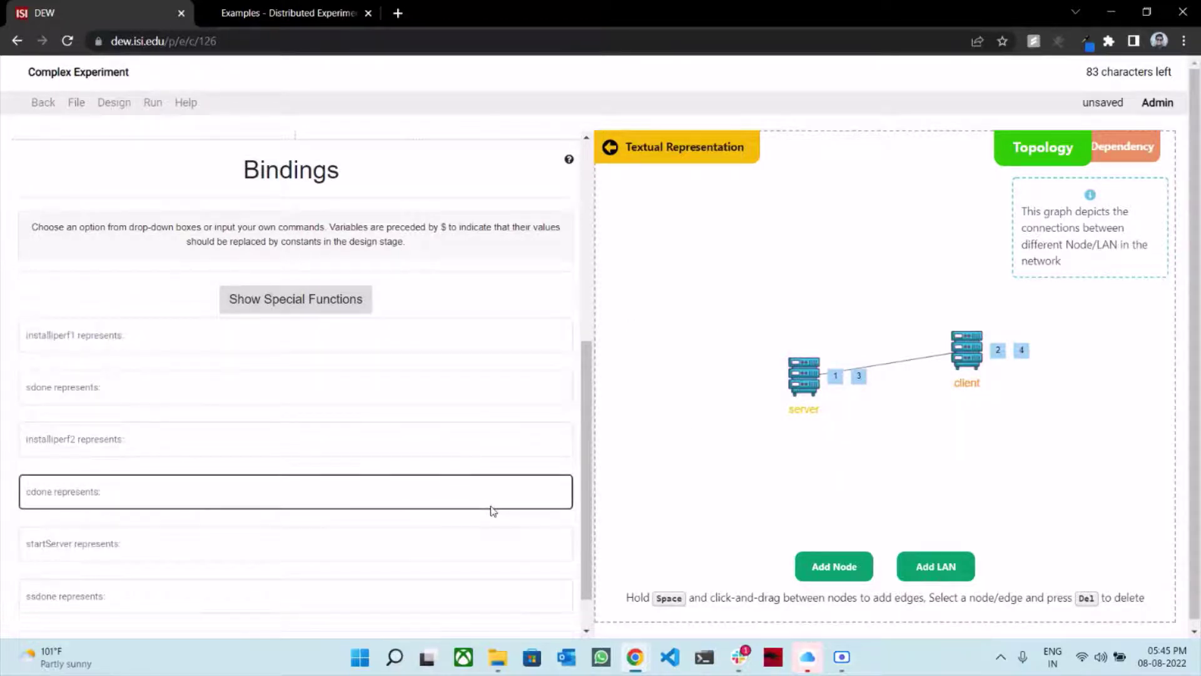
{"action": "left_click", "coordinate": [255, 339]}
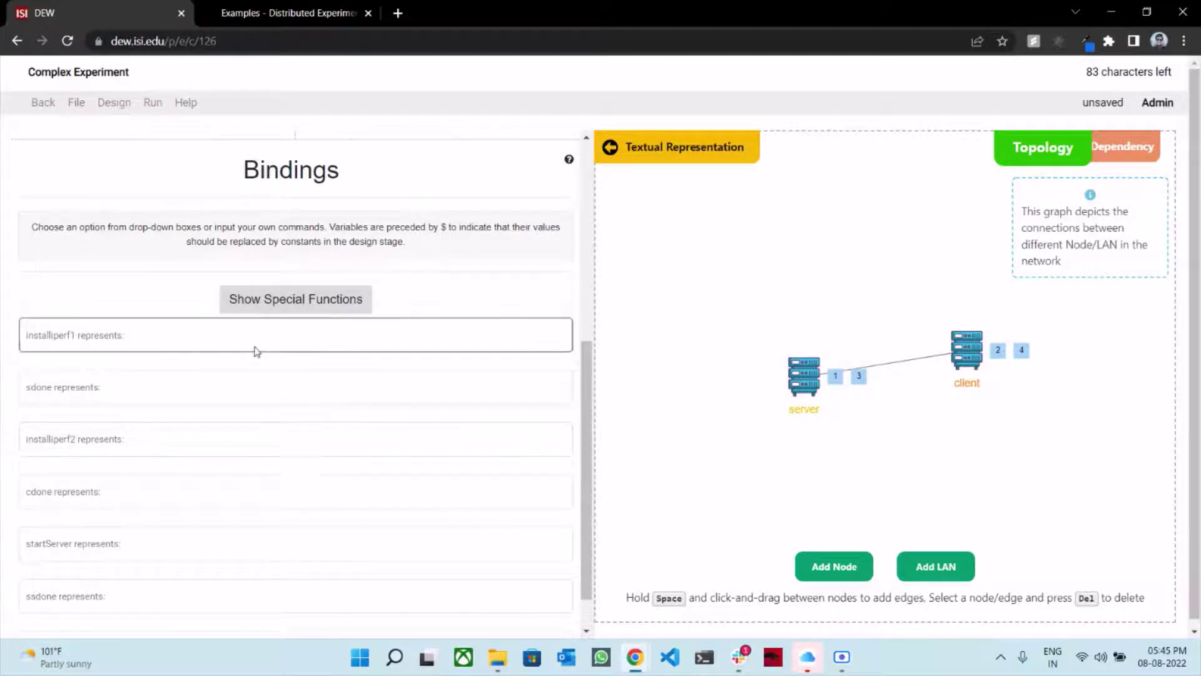
- Enter 'sudo apt-get install iperf -y' as the command for installiperf1 and installiperf2
{"action": "type", "text": "sudo "}
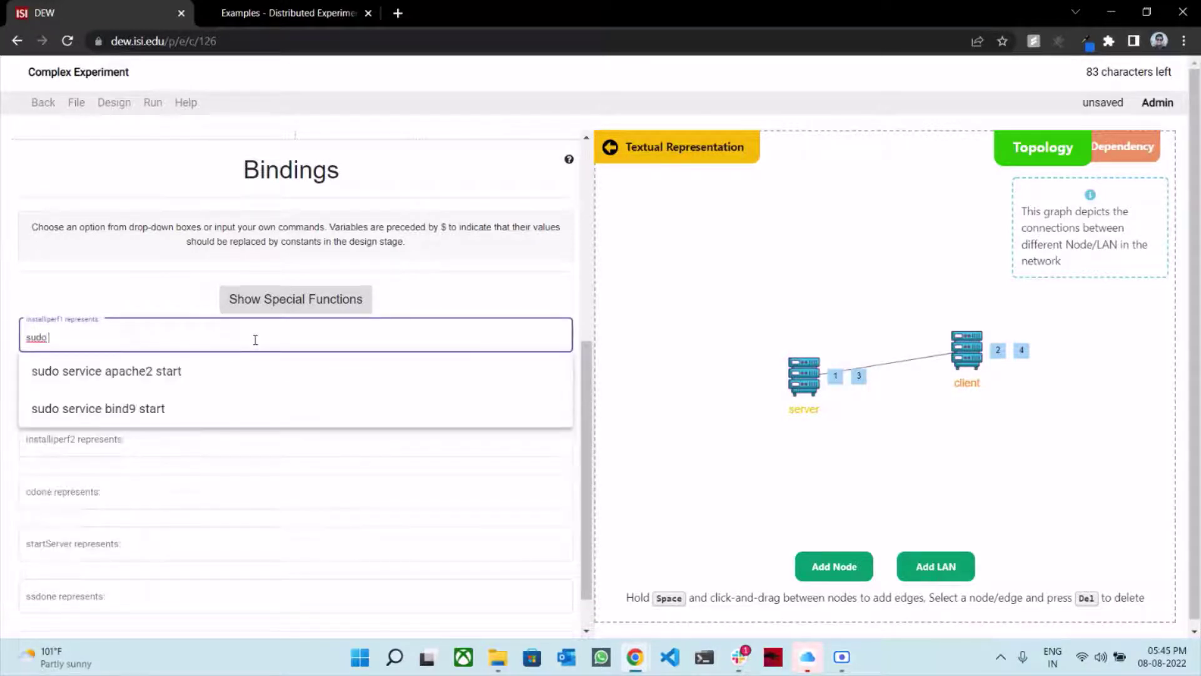
{"action": "type", "text": "apt-get insta"}
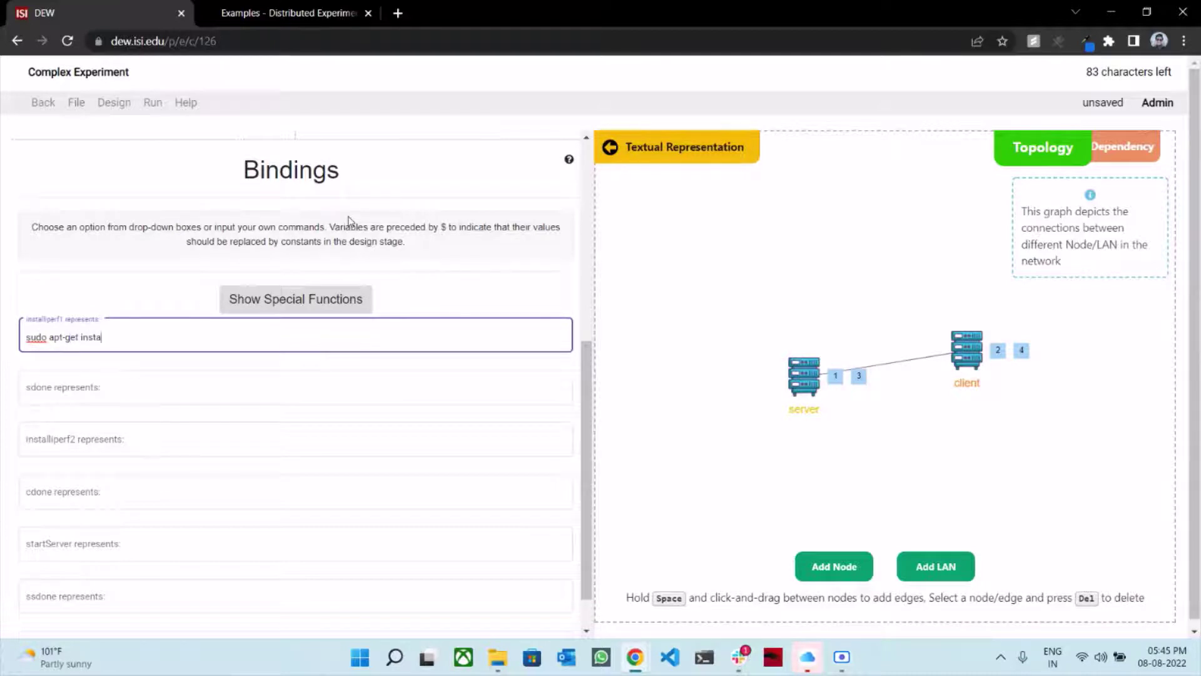
{"action": "type", "text": "ll iperf -y"}
{"action": "scroll", "coordinate": [266, 426], "scroll_direction": "up", "scroll_amount": 3}
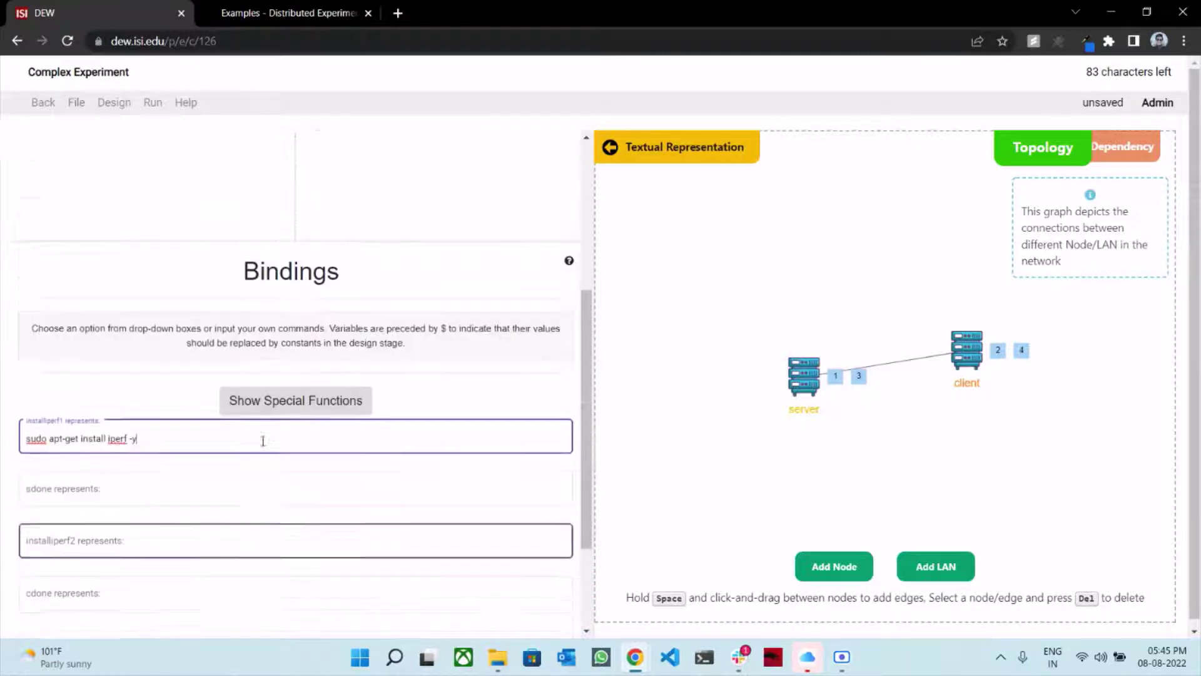
{"action": "scroll", "coordinate": [171, 509], "scroll_direction": "up", "scroll_amount": 3}
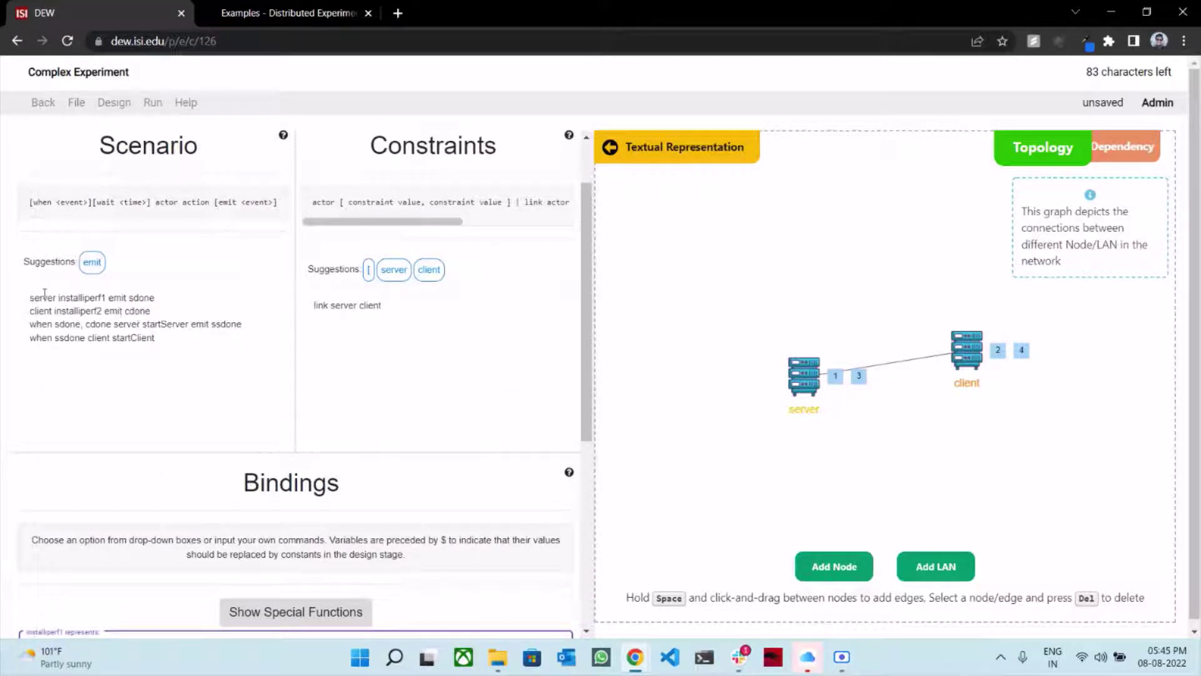
{"action": "scroll", "coordinate": [97, 418], "scroll_direction": "down", "scroll_amount": 1}
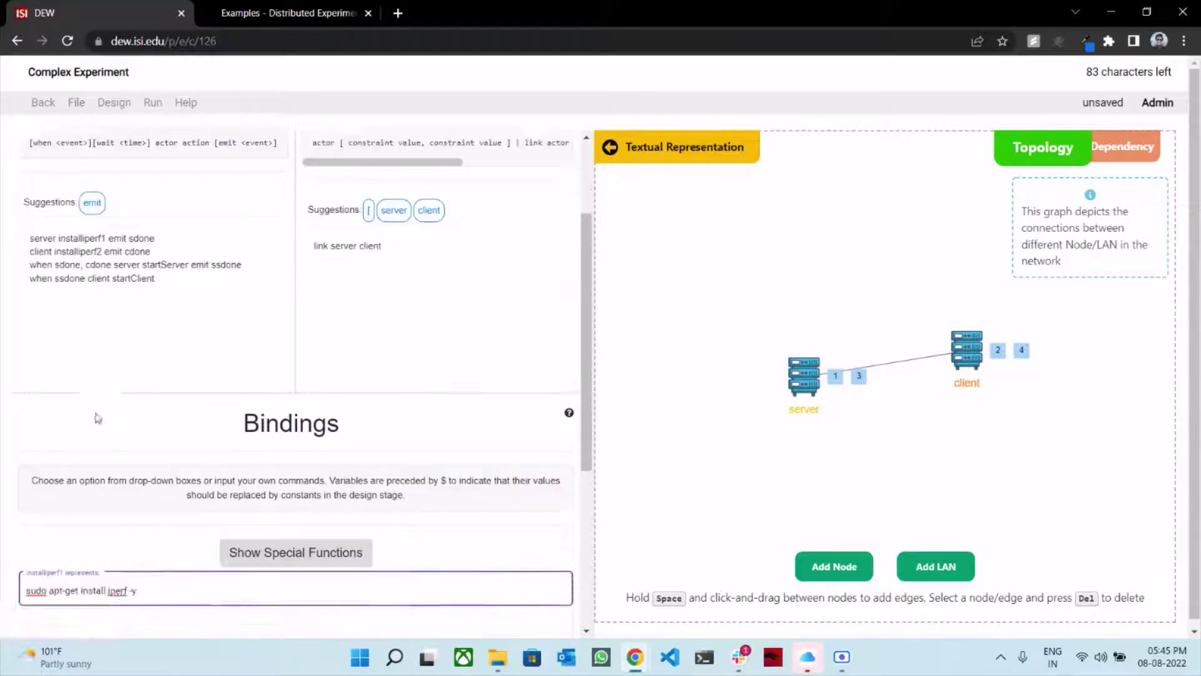
{"action": "scroll", "coordinate": [98, 418], "scroll_direction": "down", "scroll_amount": 3}
{"action": "left_click", "coordinate": [161, 523]}
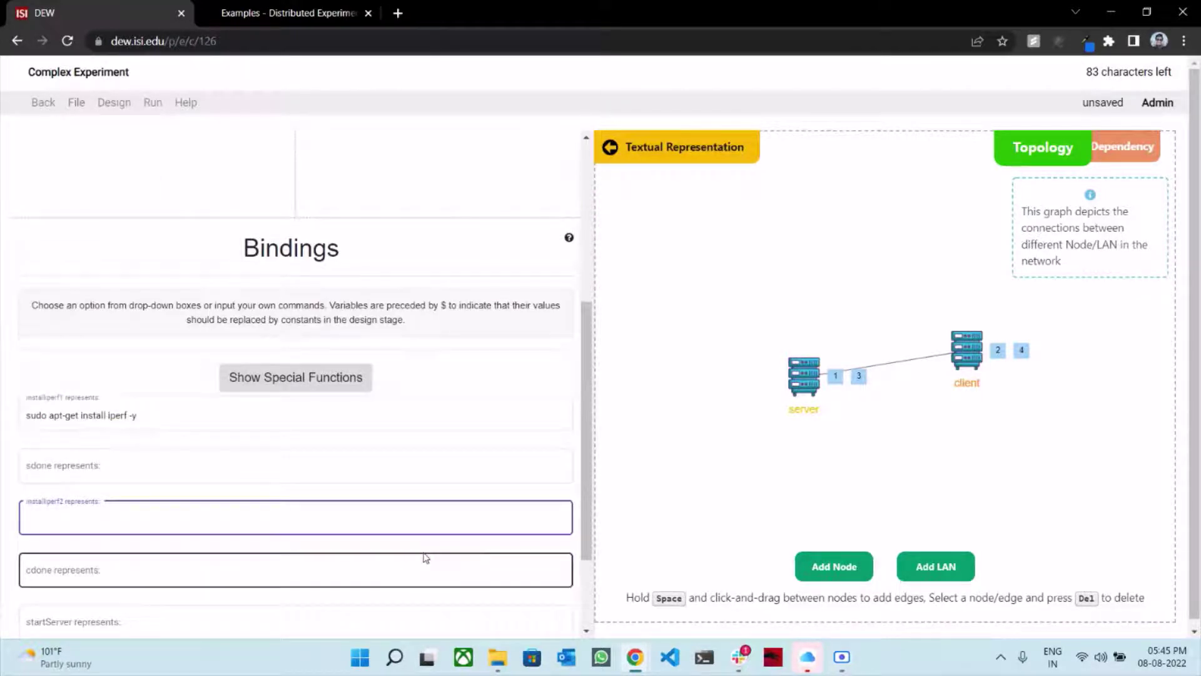
{"action": "type", "text": "s"}
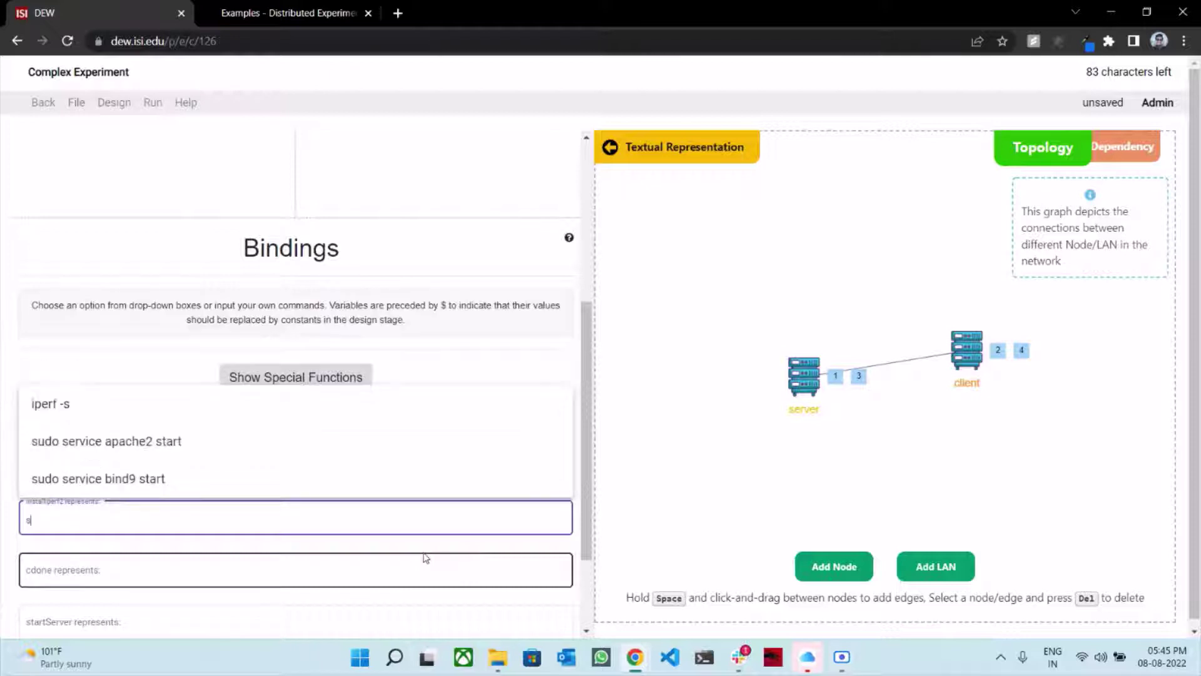
{"action": "type", "text": "udo apt-get install i"}
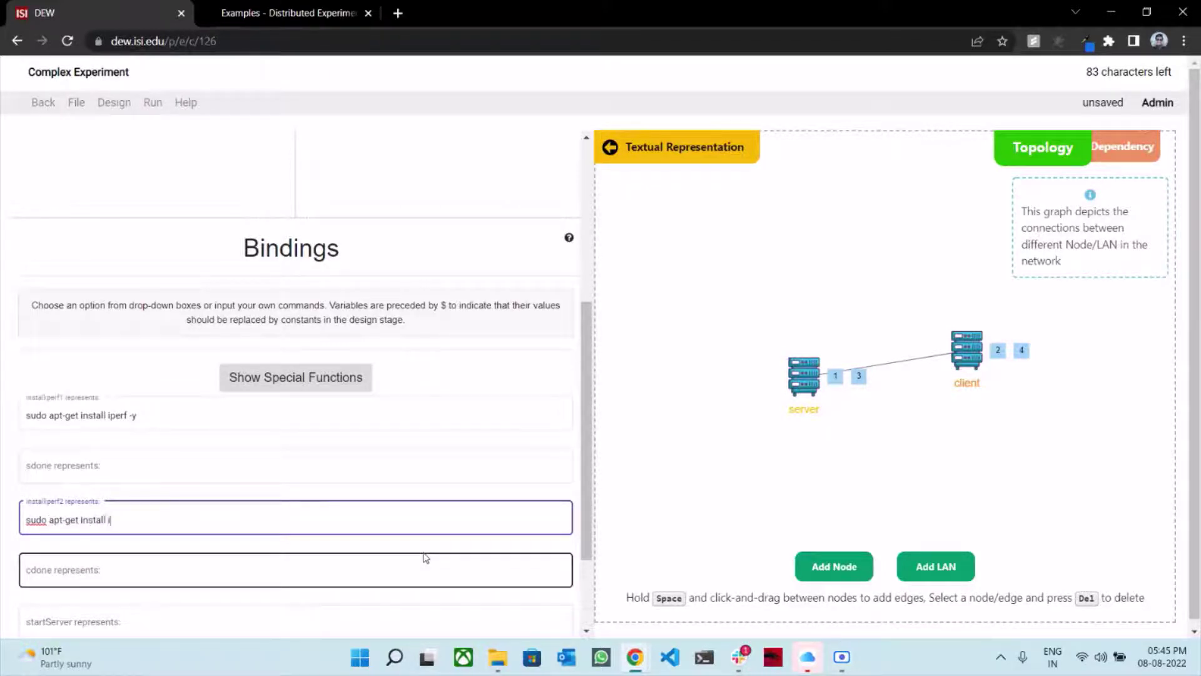
{"action": "type", "text": "perf -y"}
{"action": "left_click", "coordinate": [645, 462]}
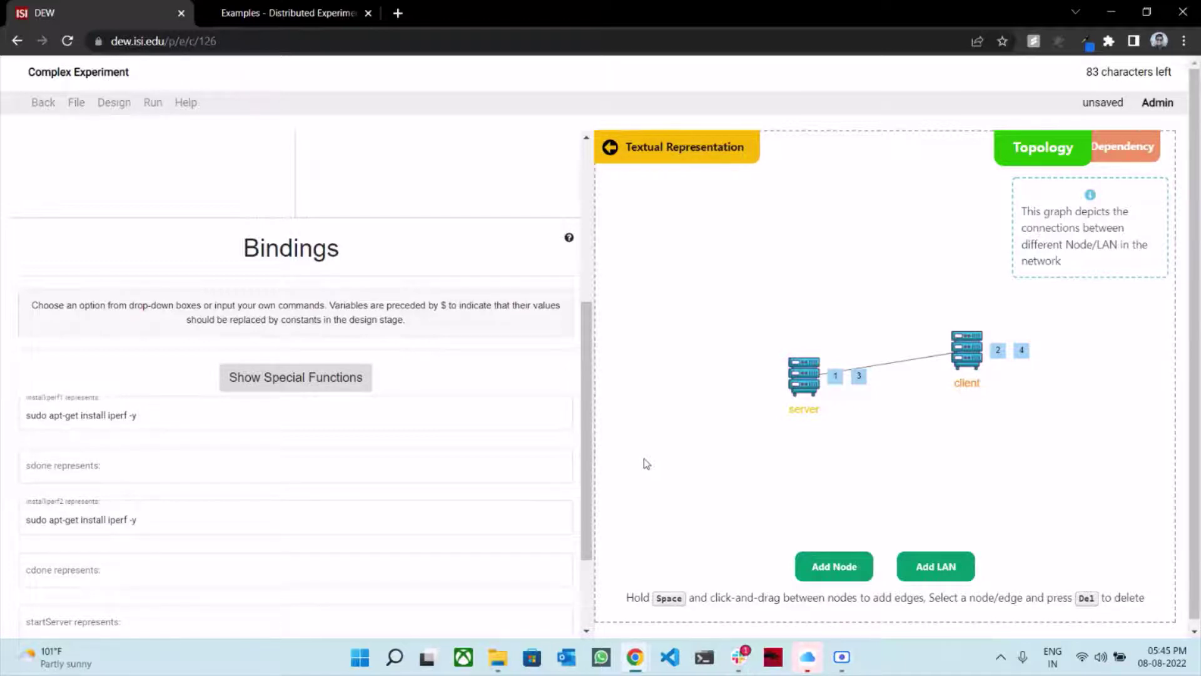
- Enter 'iperf -s' for startServer and 'iperf -c server -t $time' for startClient
{"action": "scroll", "coordinate": [616, 449], "scroll_direction": "up", "scroll_amount": 1}
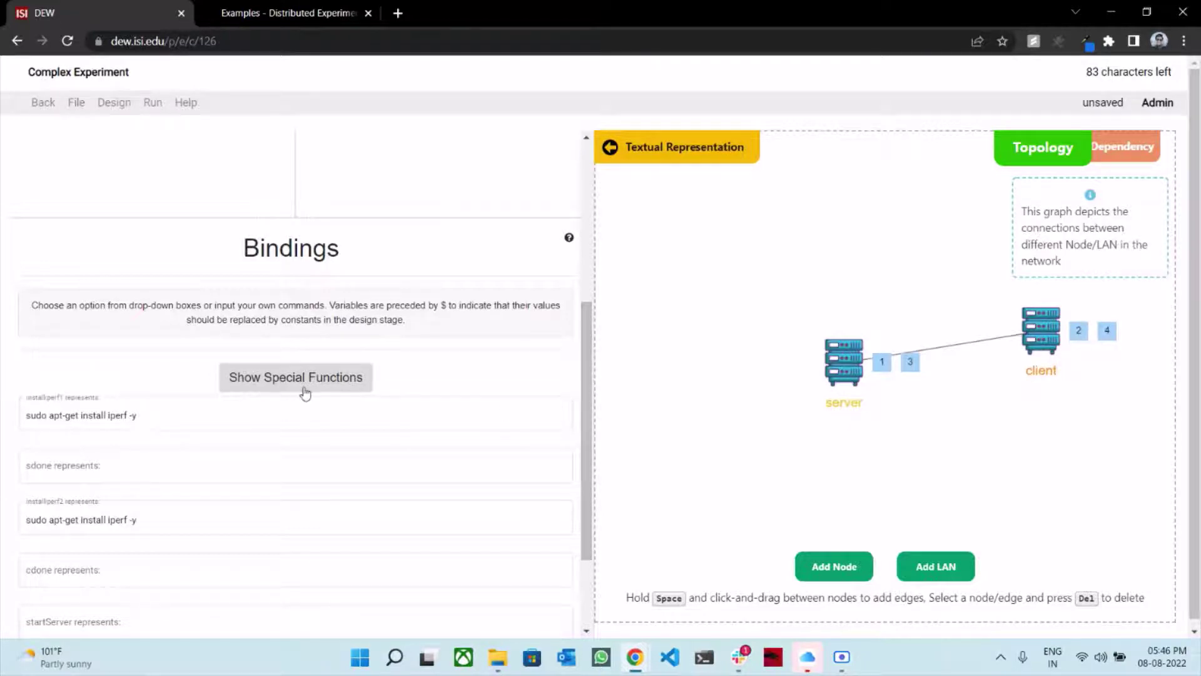
{"action": "scroll", "coordinate": [180, 515], "scroll_direction": "down", "scroll_amount": 2}
{"action": "left_click", "coordinate": [199, 499]}
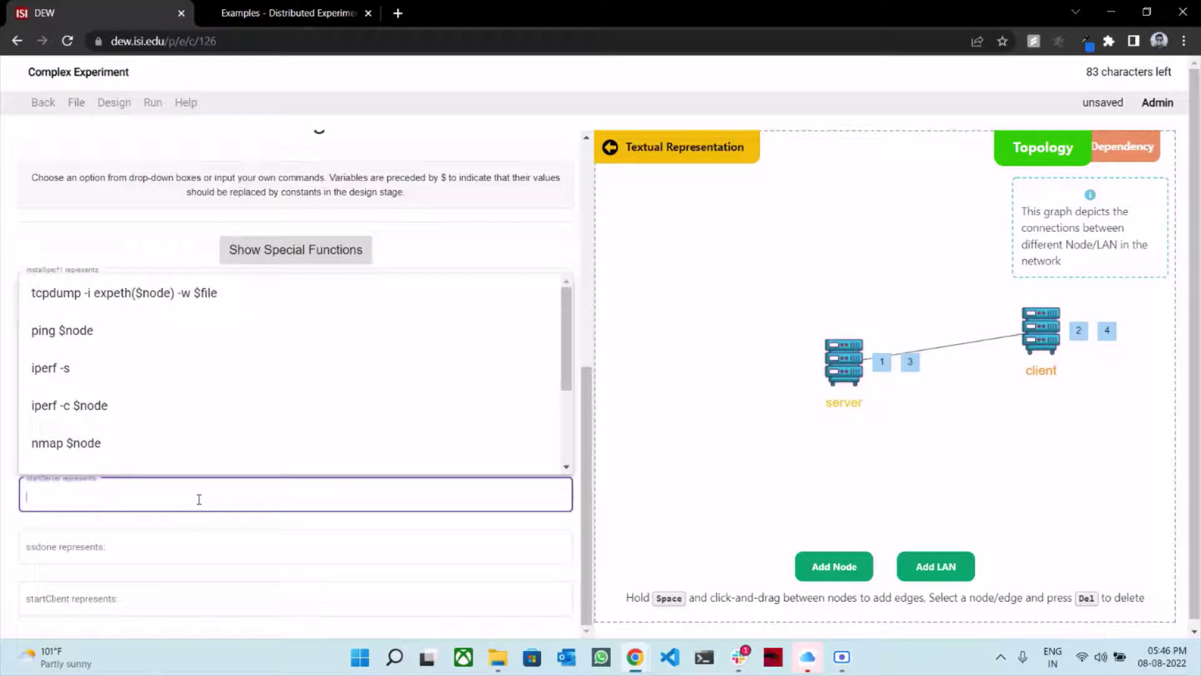
{"action": "type", "text": "iperf"}
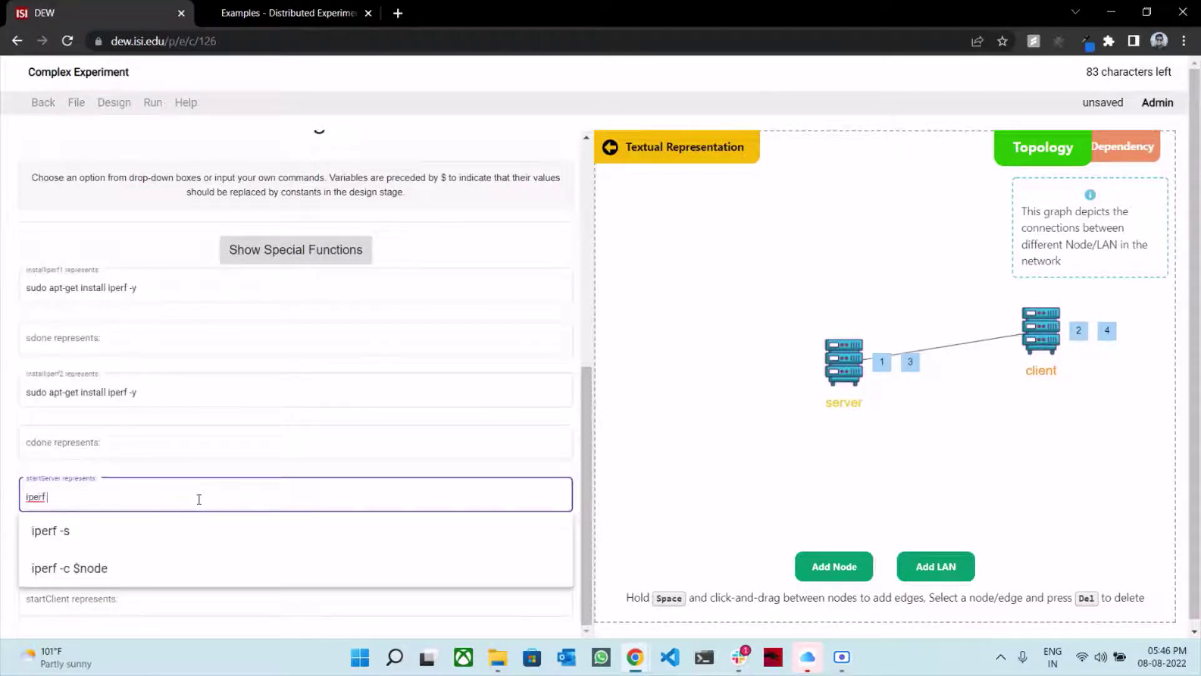
{"action": "type", "text": " -s"}
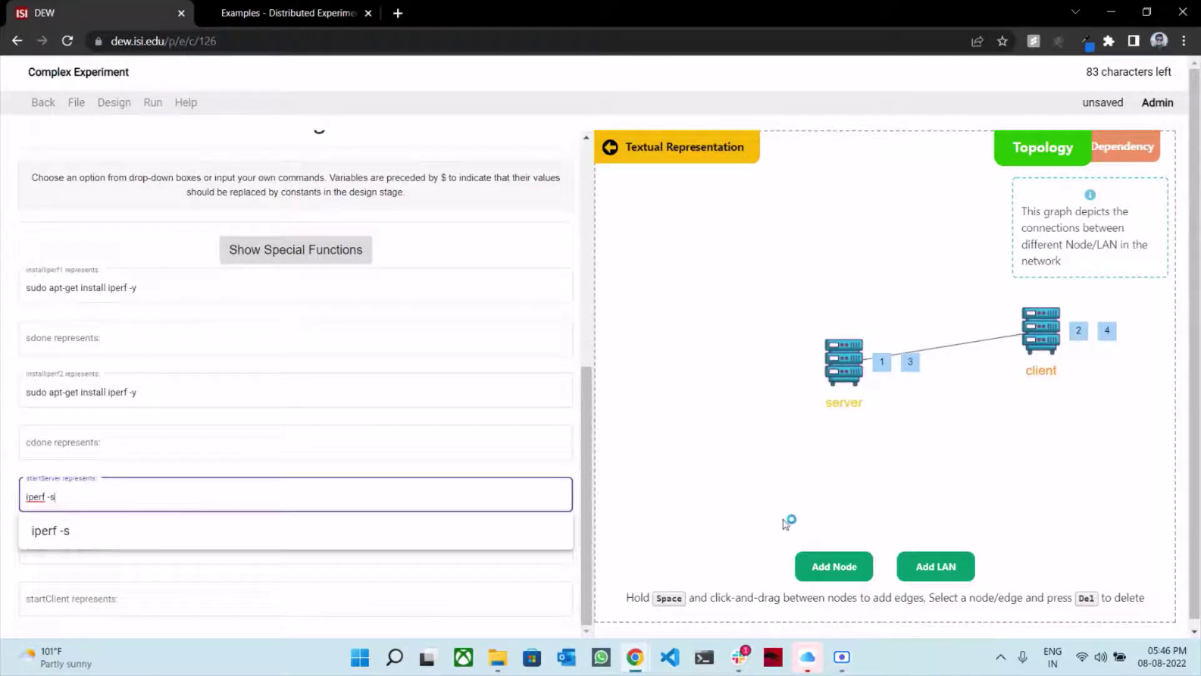
{"action": "left_click", "coordinate": [305, 599]}
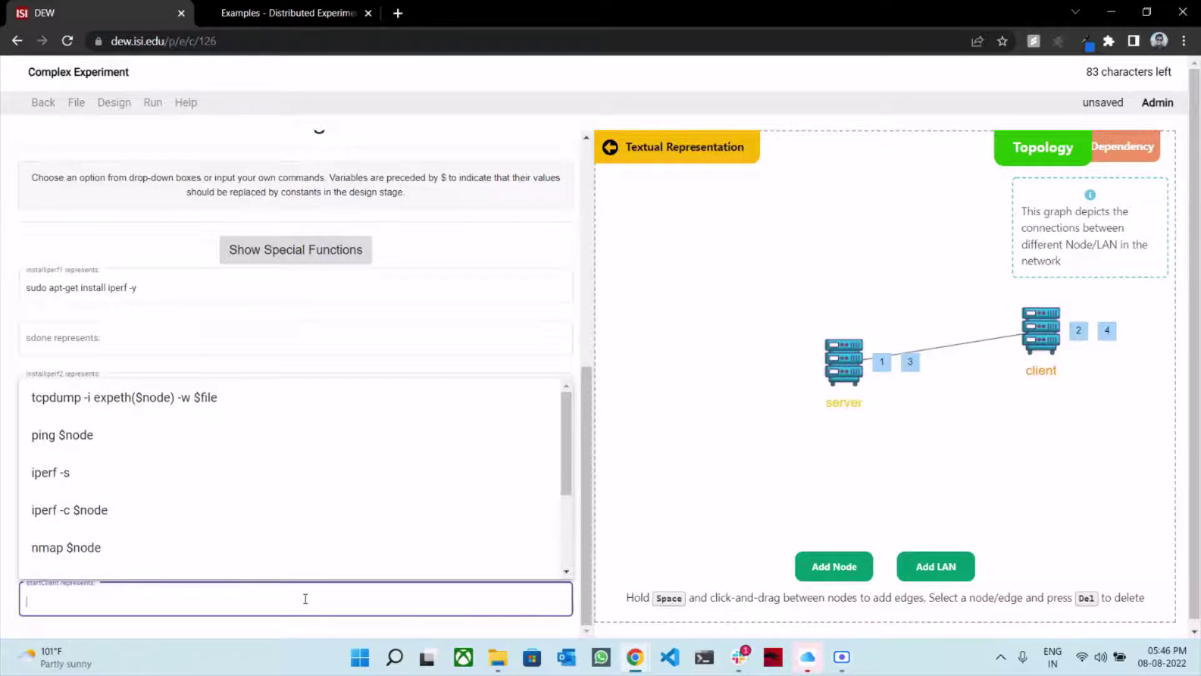
{"action": "type", "text": "iperf -c server -"}
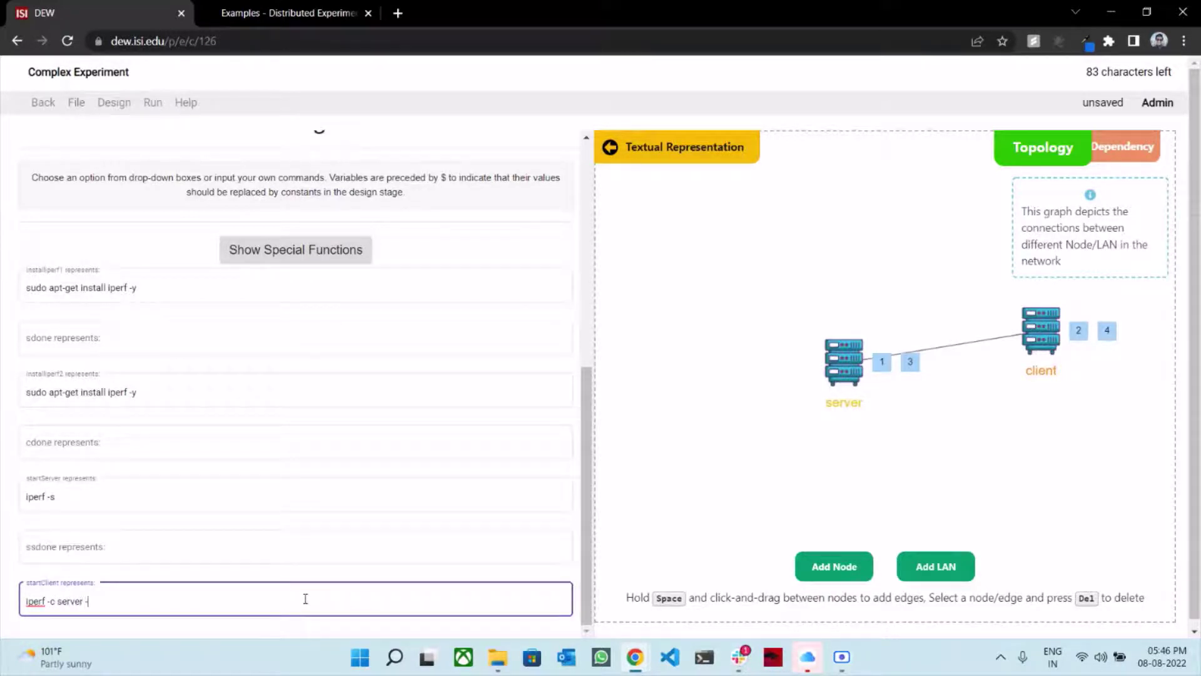
{"action": "type", "text": "t $time"}
{"action": "left_click", "coordinate": [655, 505]}
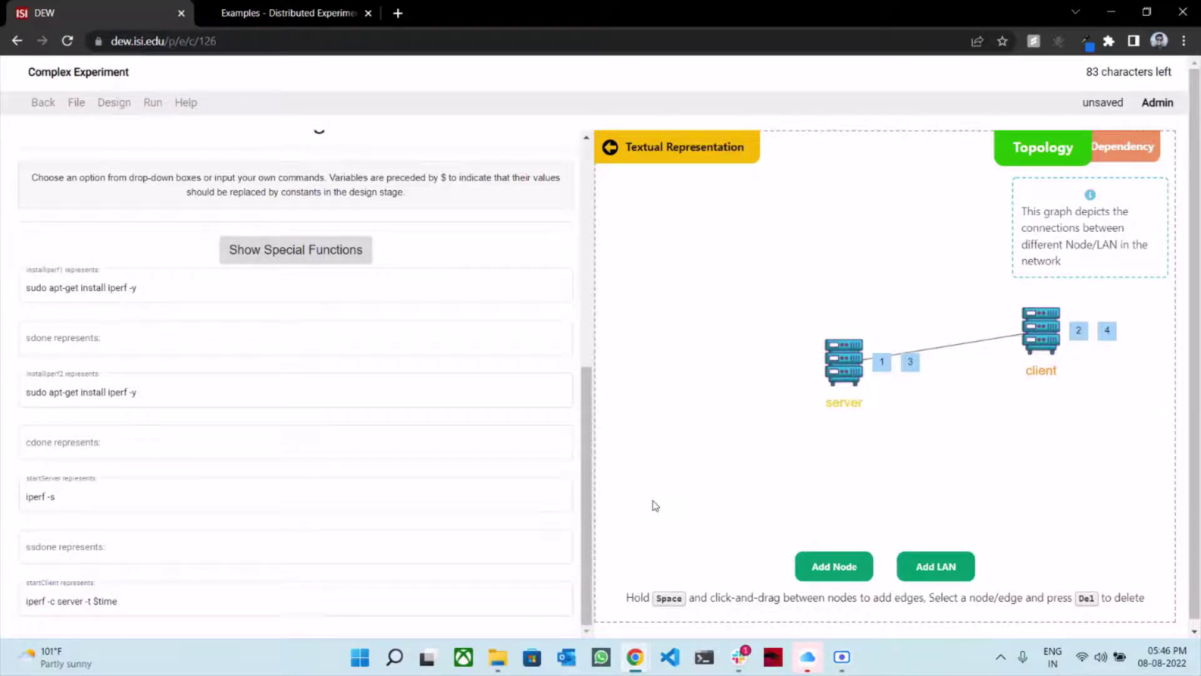
- Bind sdone to psuccess(installiperf1) from the suggestions
{"action": "scroll", "coordinate": [402, 470], "scroll_direction": "up", "scroll_amount": 2}
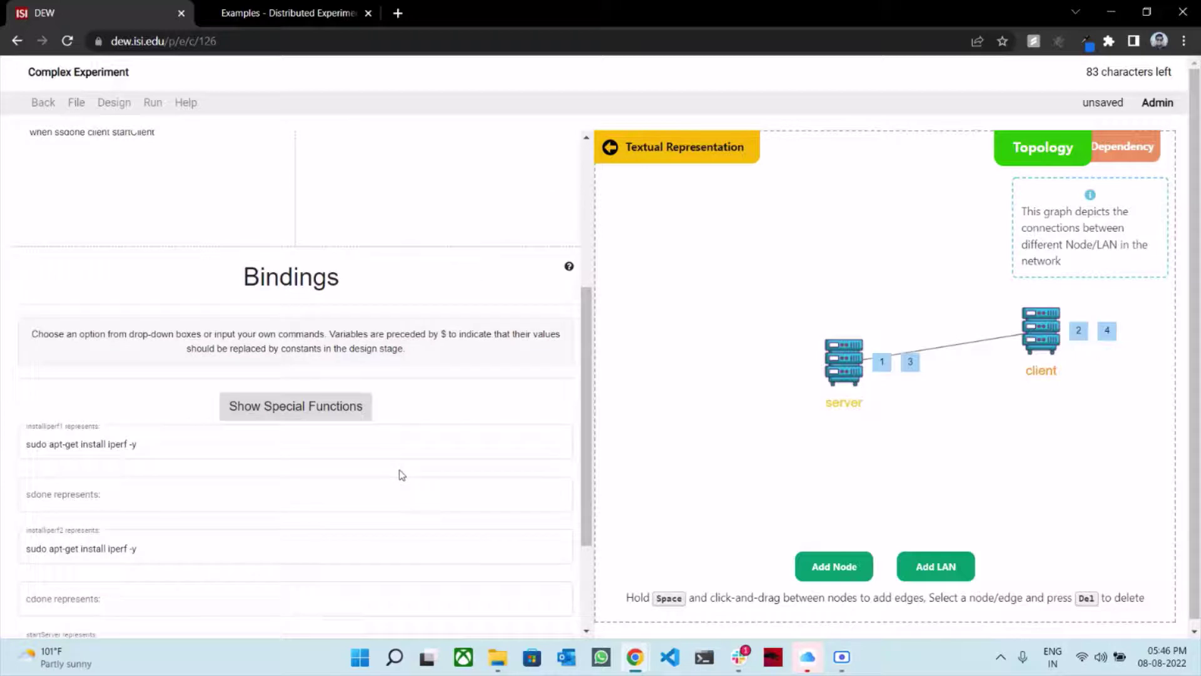
{"action": "scroll", "coordinate": [402, 475], "scroll_direction": "up", "scroll_amount": 2}
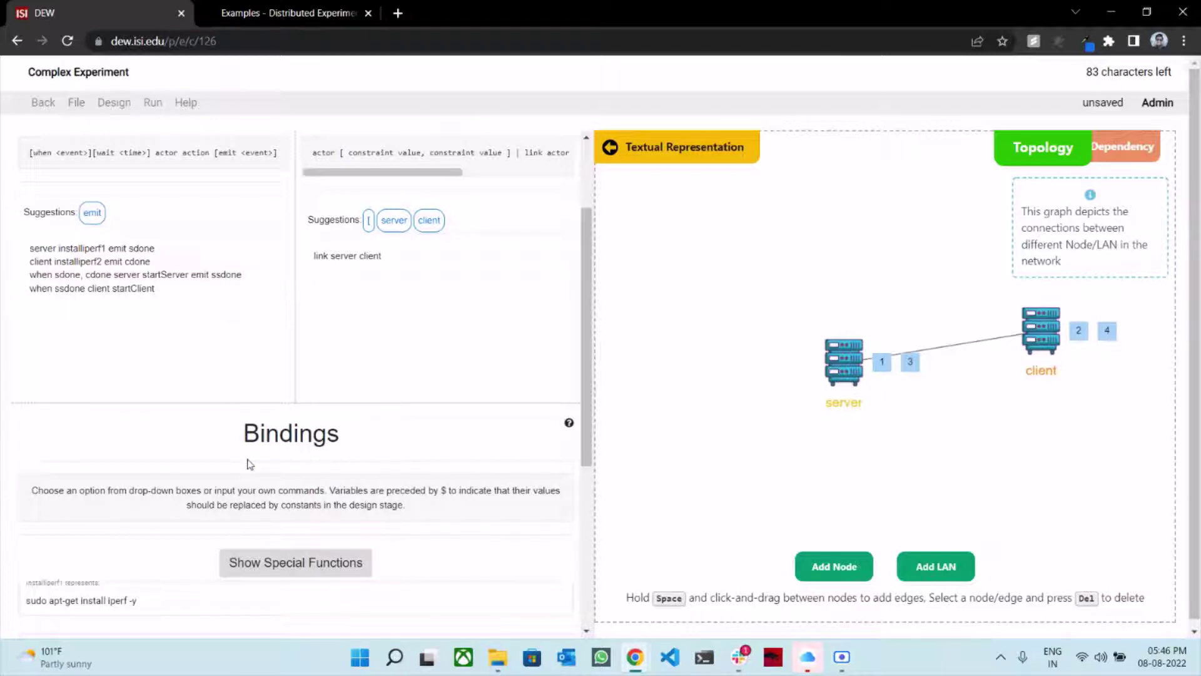
{"action": "scroll", "coordinate": [249, 460], "scroll_direction": "down", "scroll_amount": 4}
{"action": "left_click", "coordinate": [188, 419]}
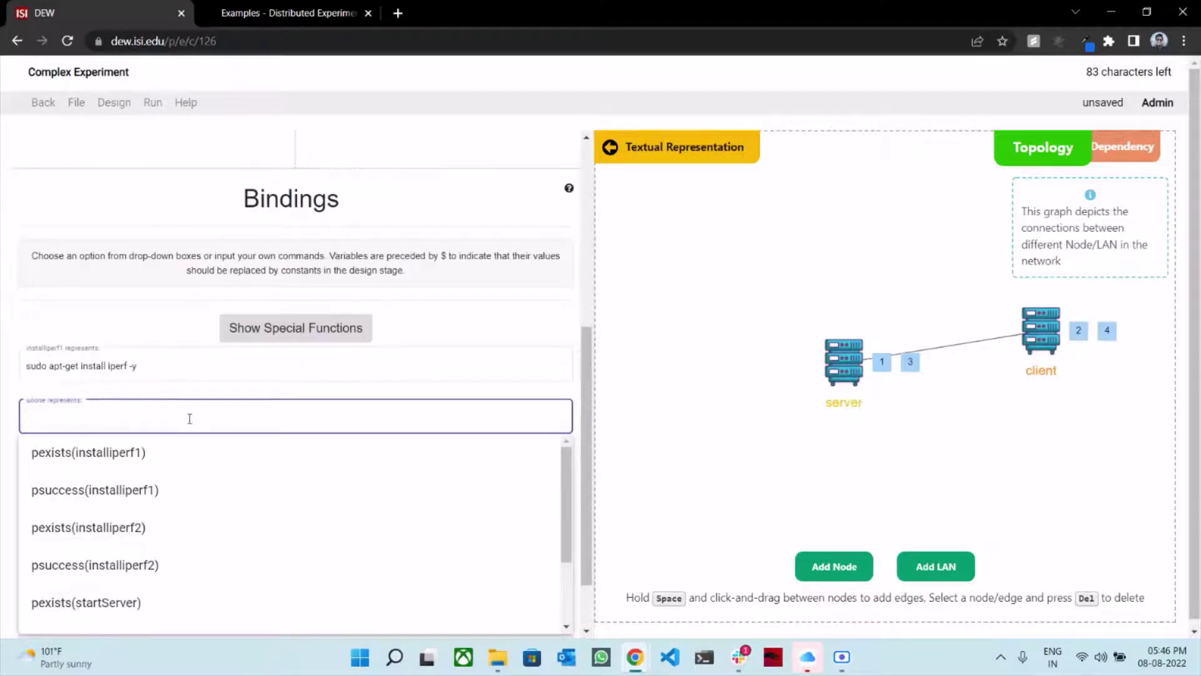
{"action": "type", "text": "psuc"}
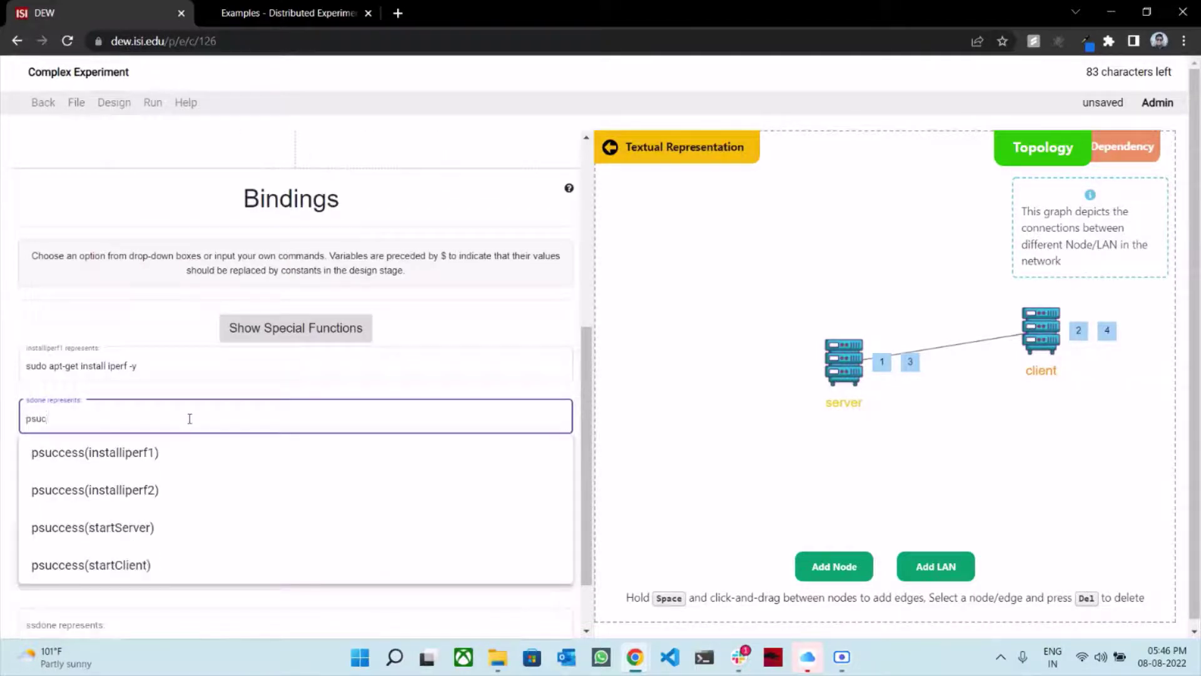
{"action": "left_click", "coordinate": [188, 459]}
- Bind cdone to psuccess(installiperf2), then start the ssdone binding and scroll back up
{"action": "scroll", "coordinate": [178, 335], "scroll_direction": "up", "scroll_amount": 5}
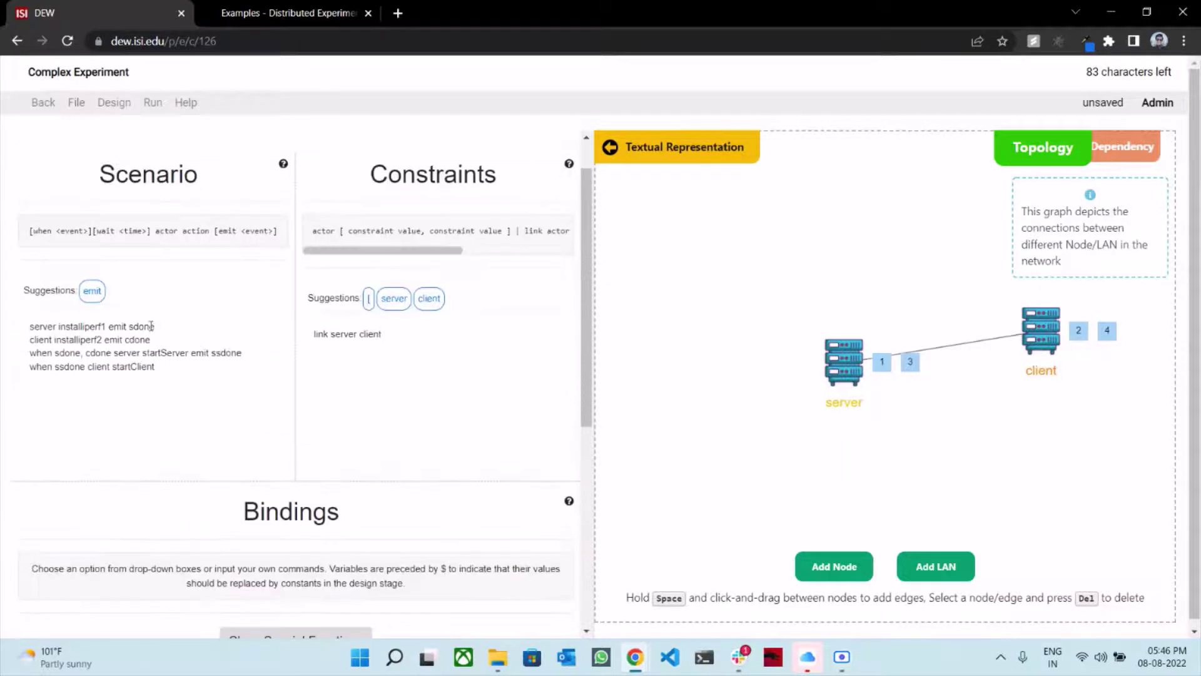
{"action": "left_click", "coordinate": [90, 326]}
{"action": "double_click", "coordinate": [90, 326]}
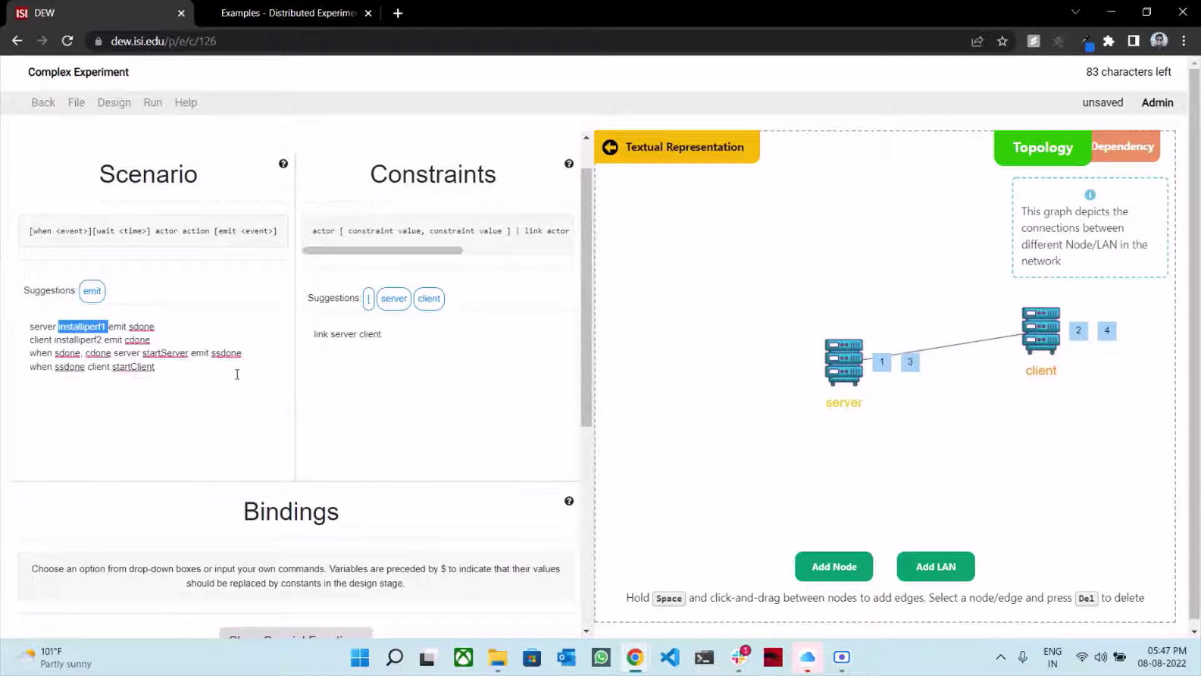
{"action": "scroll", "coordinate": [234, 373], "scroll_direction": "down", "scroll_amount": 6}
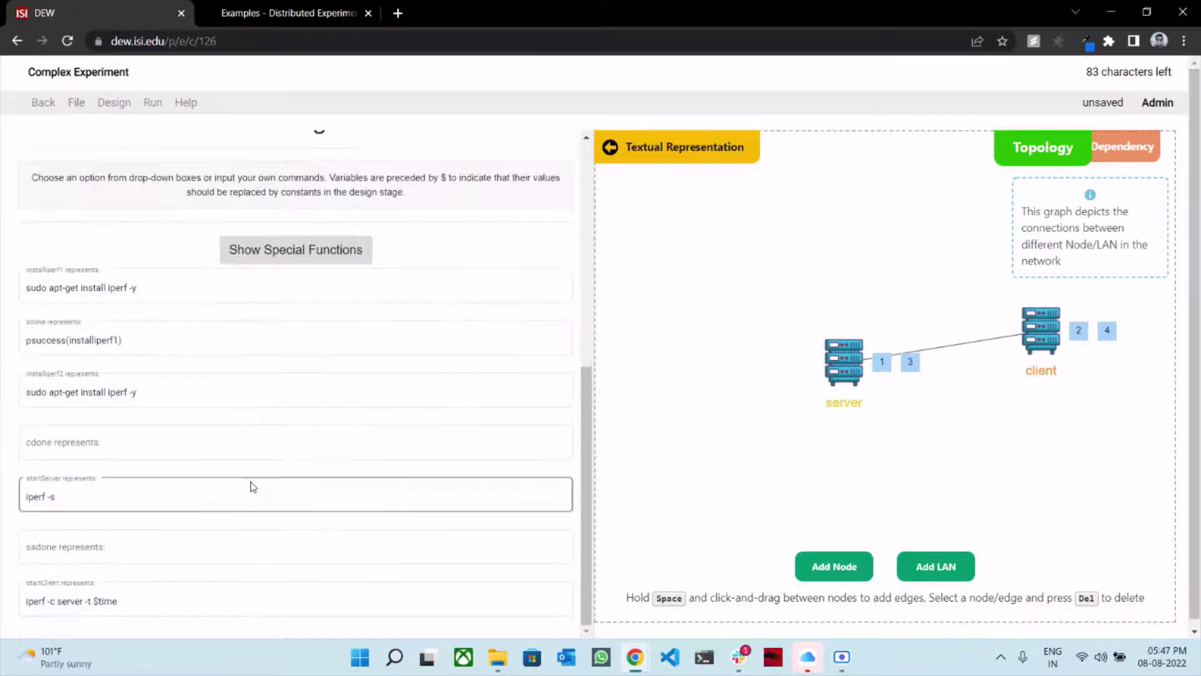
{"action": "left_click", "coordinate": [202, 442]}
{"action": "type", "text": "psuc"}
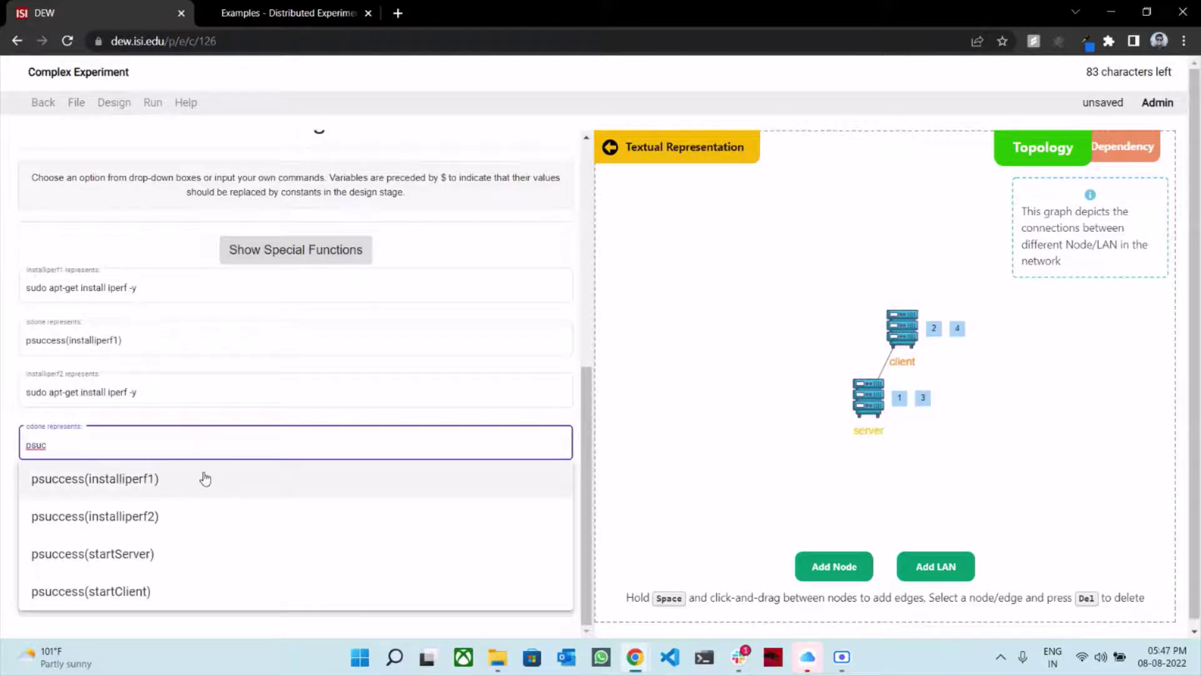
{"action": "left_click", "coordinate": [195, 522]}
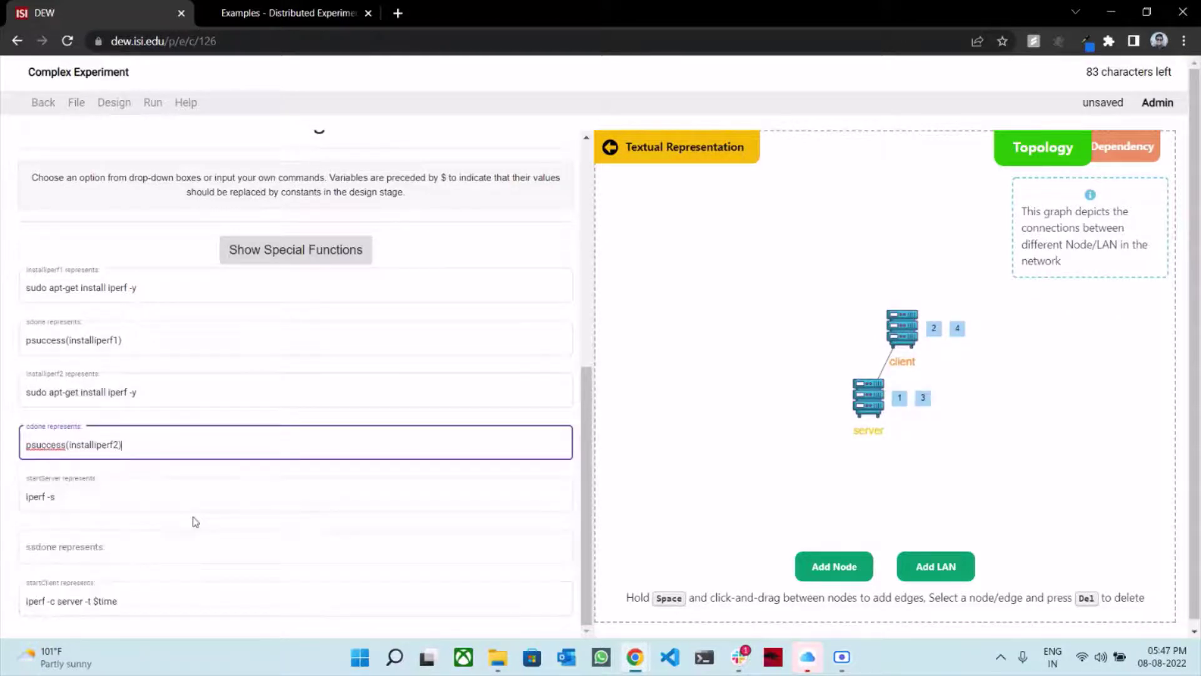
{"action": "left_click", "coordinate": [257, 536]}
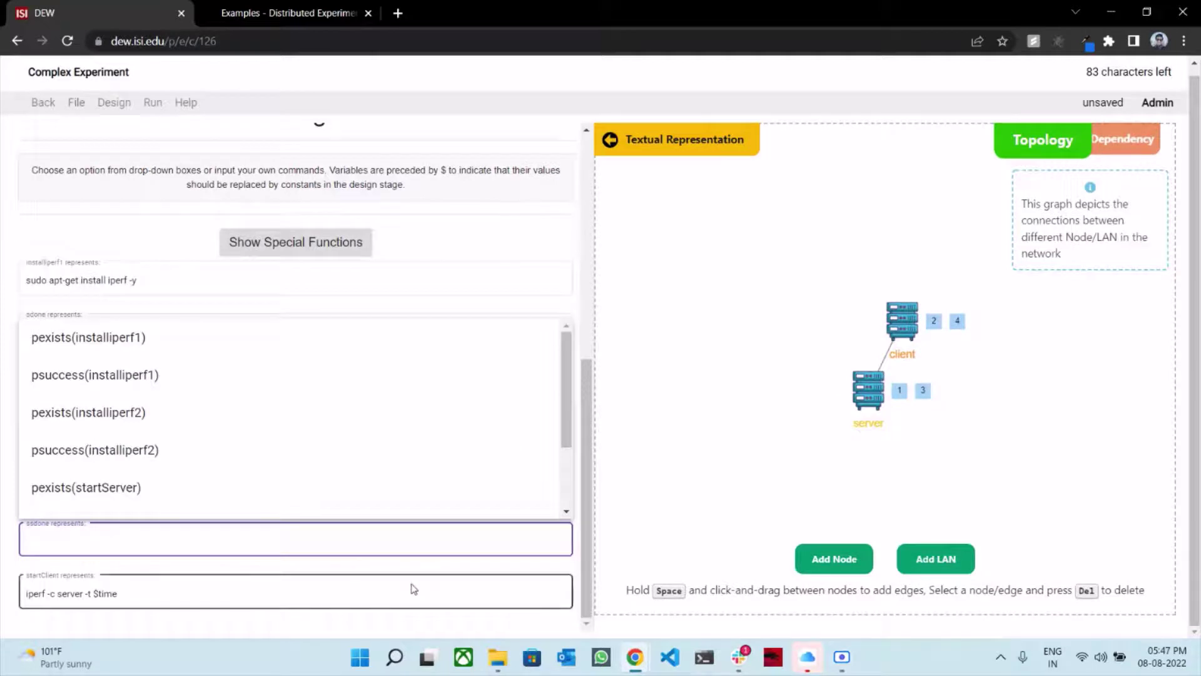
{"action": "scroll", "coordinate": [255, 402], "scroll_direction": "up", "scroll_amount": 1}
{"action": "scroll", "coordinate": [225, 250], "scroll_direction": "up", "scroll_amount": 2}
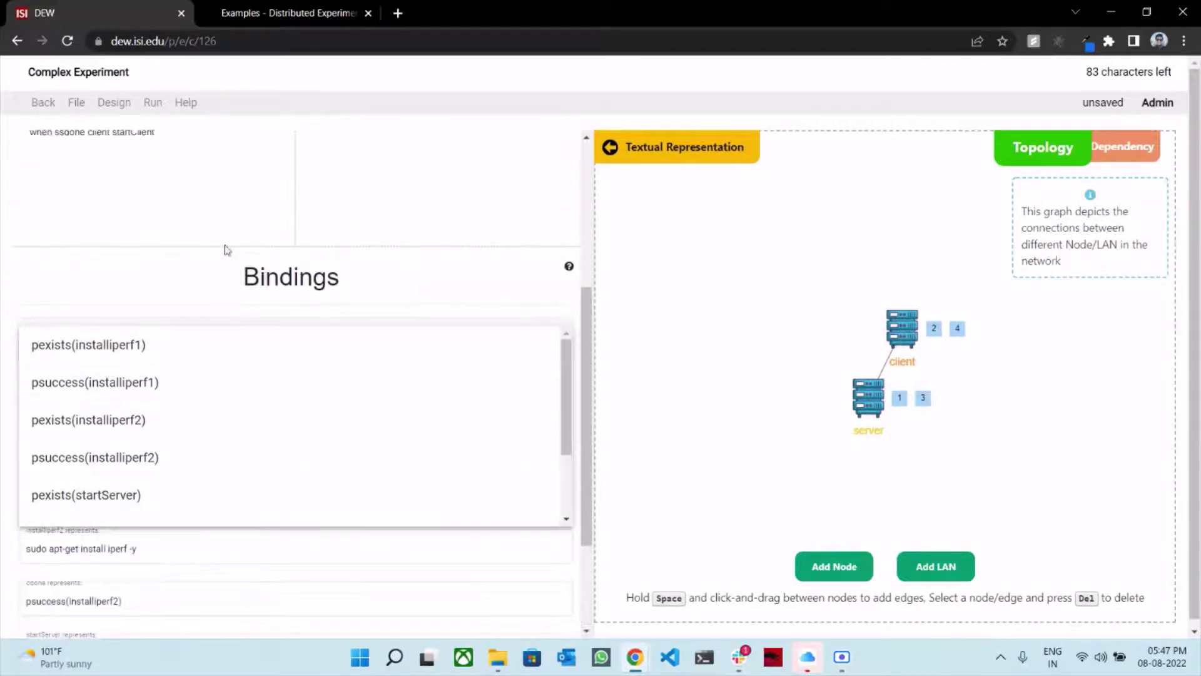
{"action": "scroll", "coordinate": [129, 311], "scroll_direction": "up", "scroll_amount": 3}
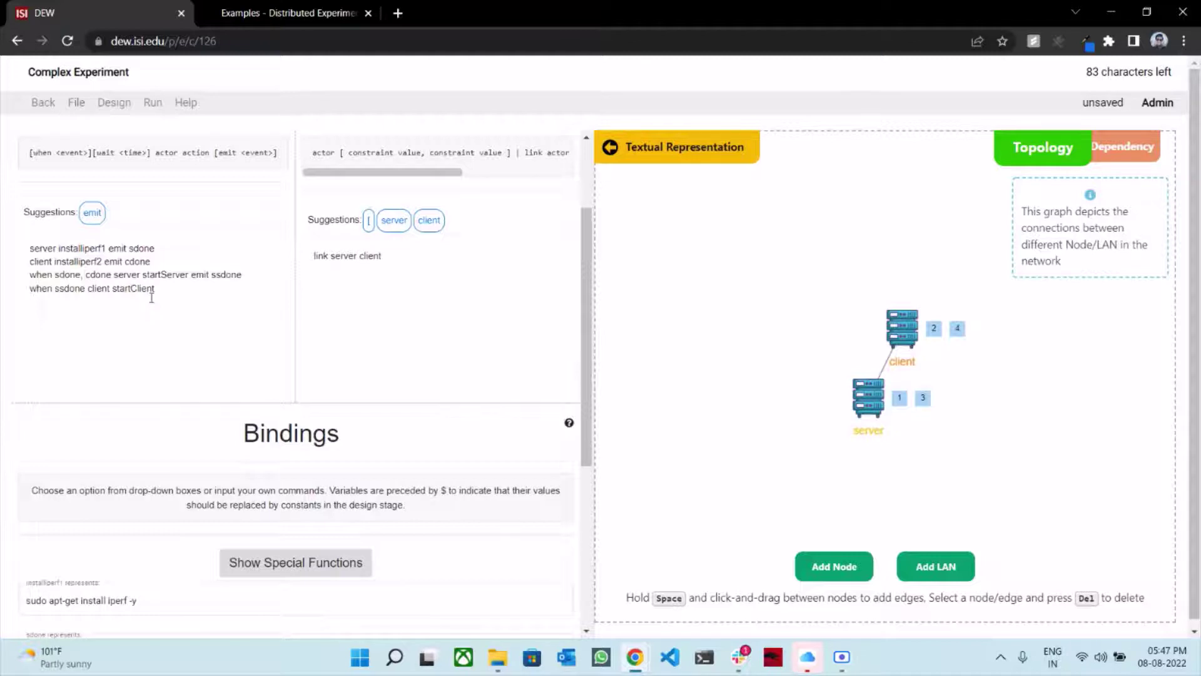
- Choose pexists(startServer) as the ssdone binding from the suggestions list
{"action": "double_click", "coordinate": [182, 275]}
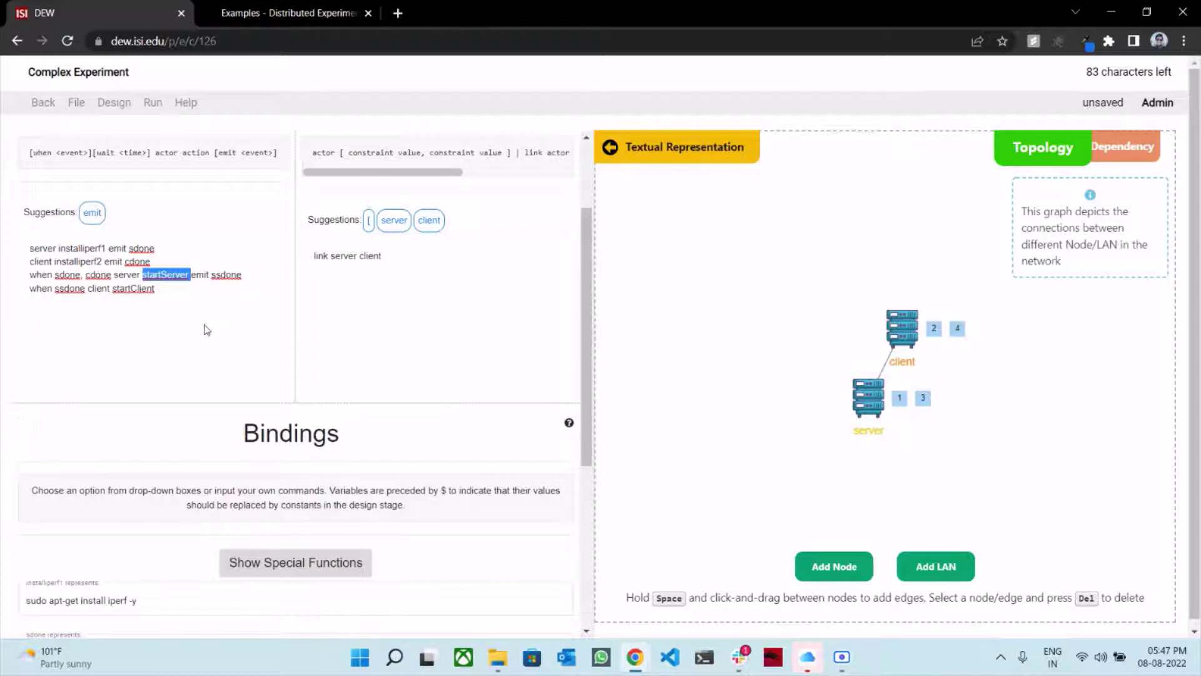
{"action": "scroll", "coordinate": [250, 351], "scroll_direction": "down", "scroll_amount": 5}
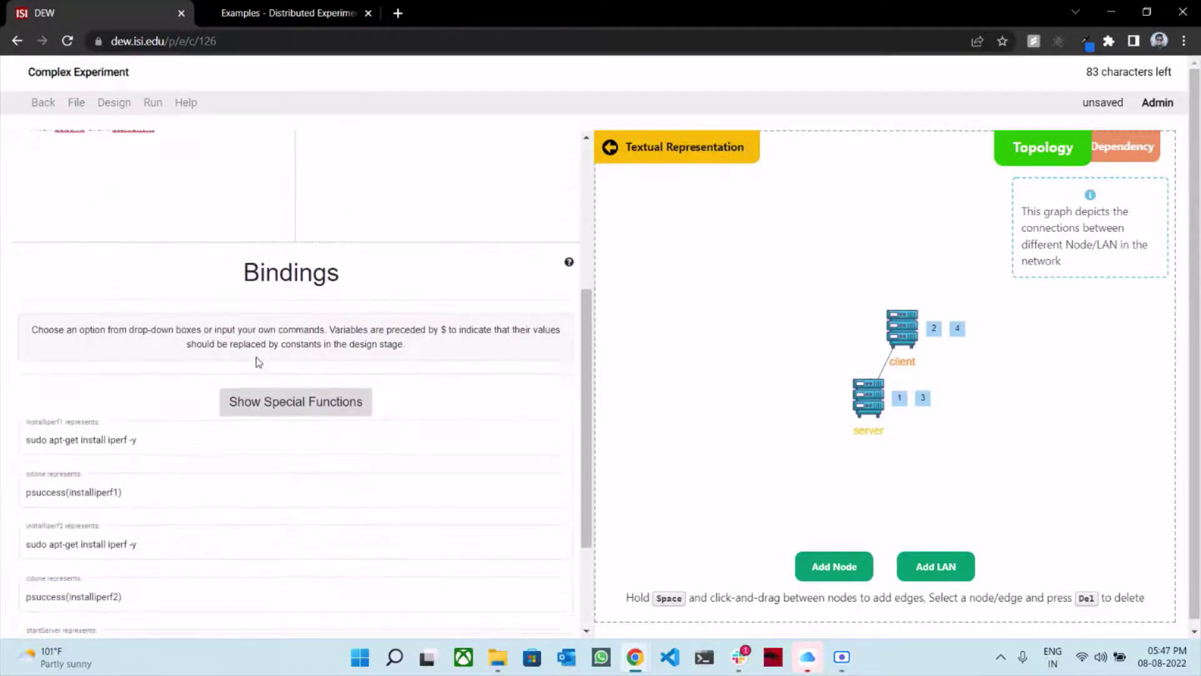
{"action": "left_click", "coordinate": [144, 498]}
{"action": "left_click", "coordinate": [128, 548]}
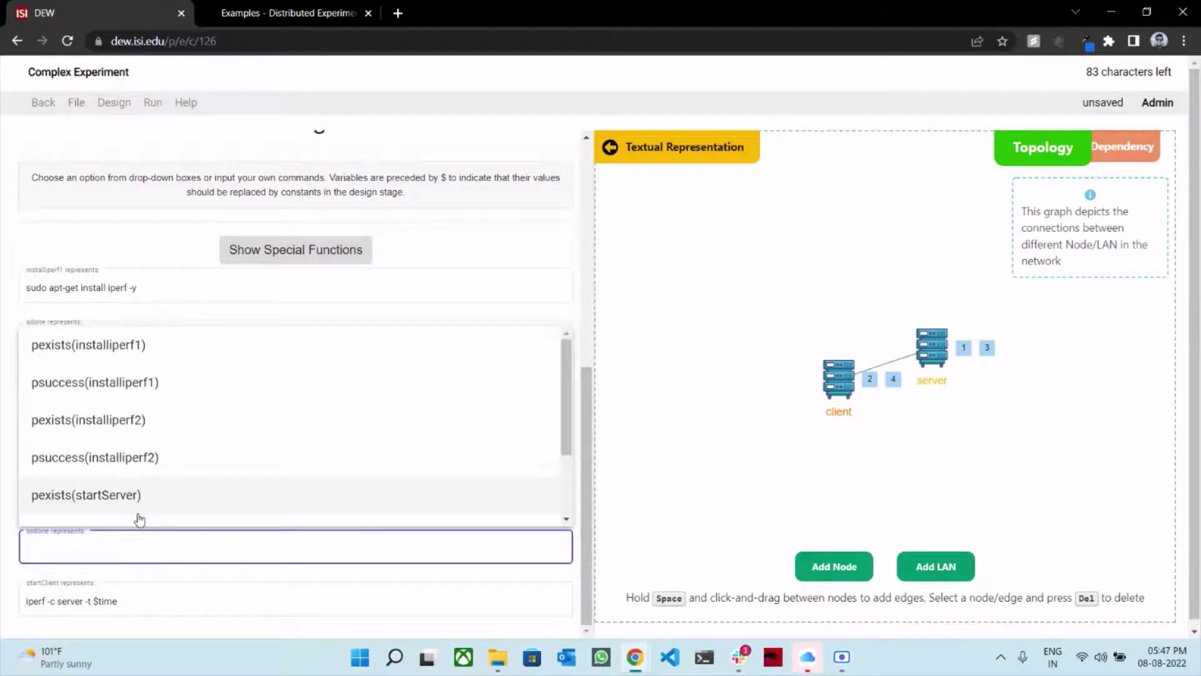
{"action": "left_click", "coordinate": [166, 495]}
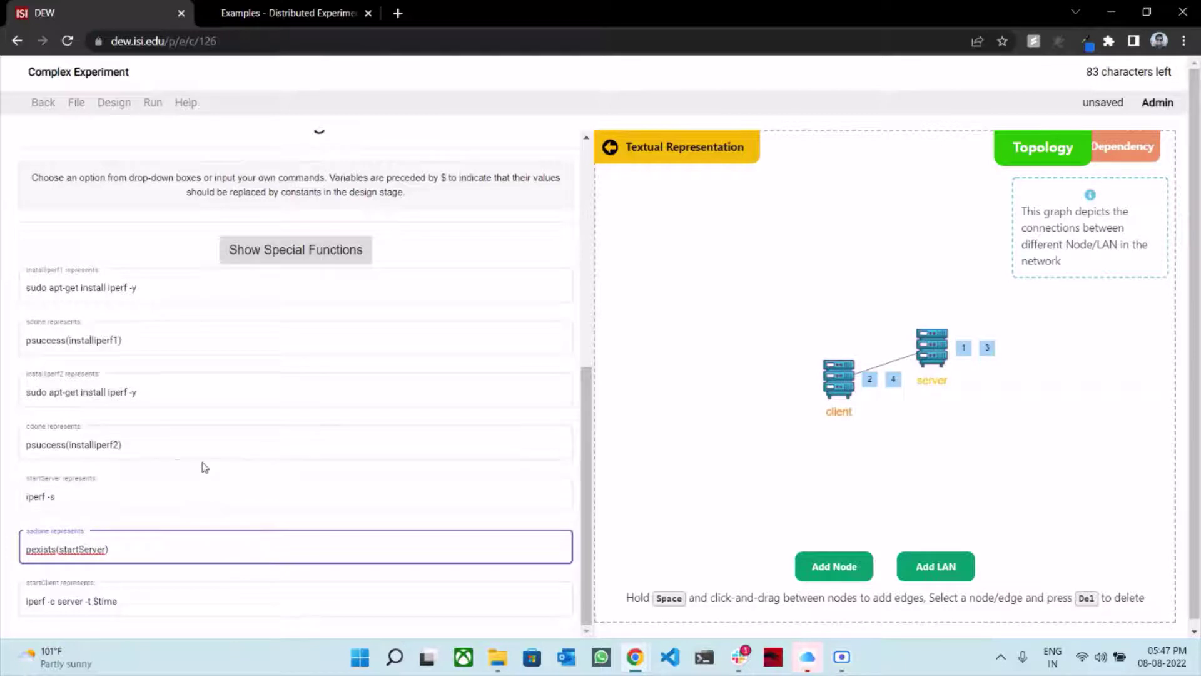
{"action": "left_click", "coordinate": [739, 498]}
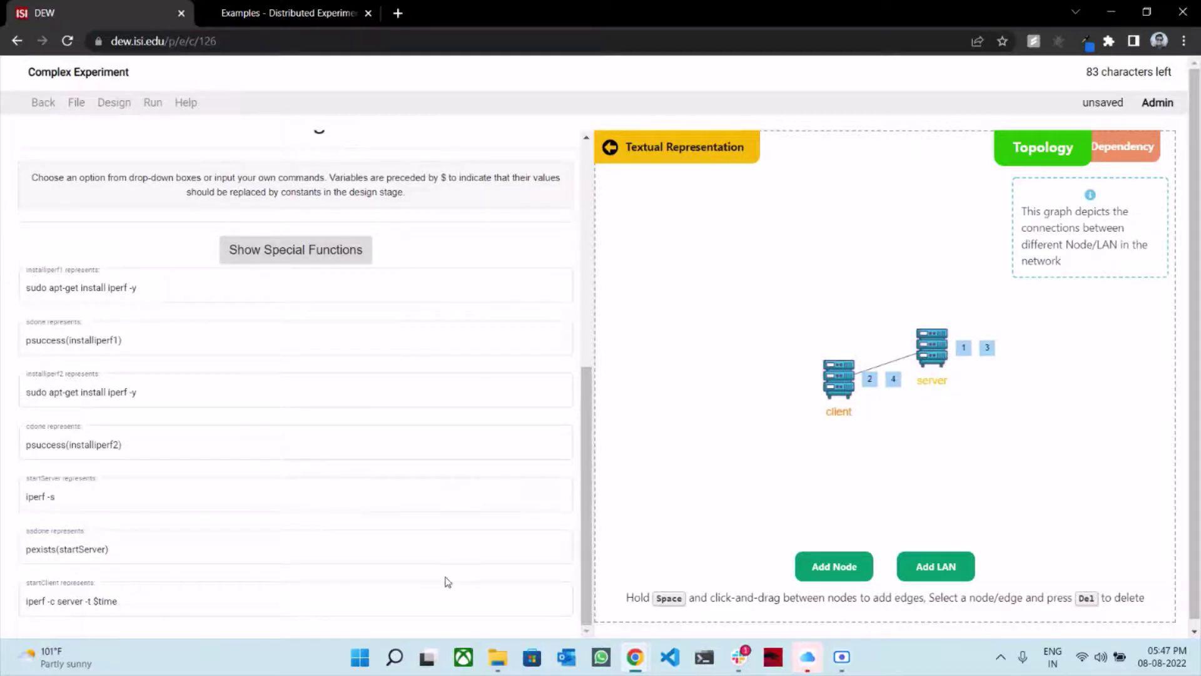
{"action": "scroll", "coordinate": [447, 581], "scroll_direction": "up", "scroll_amount": 7}
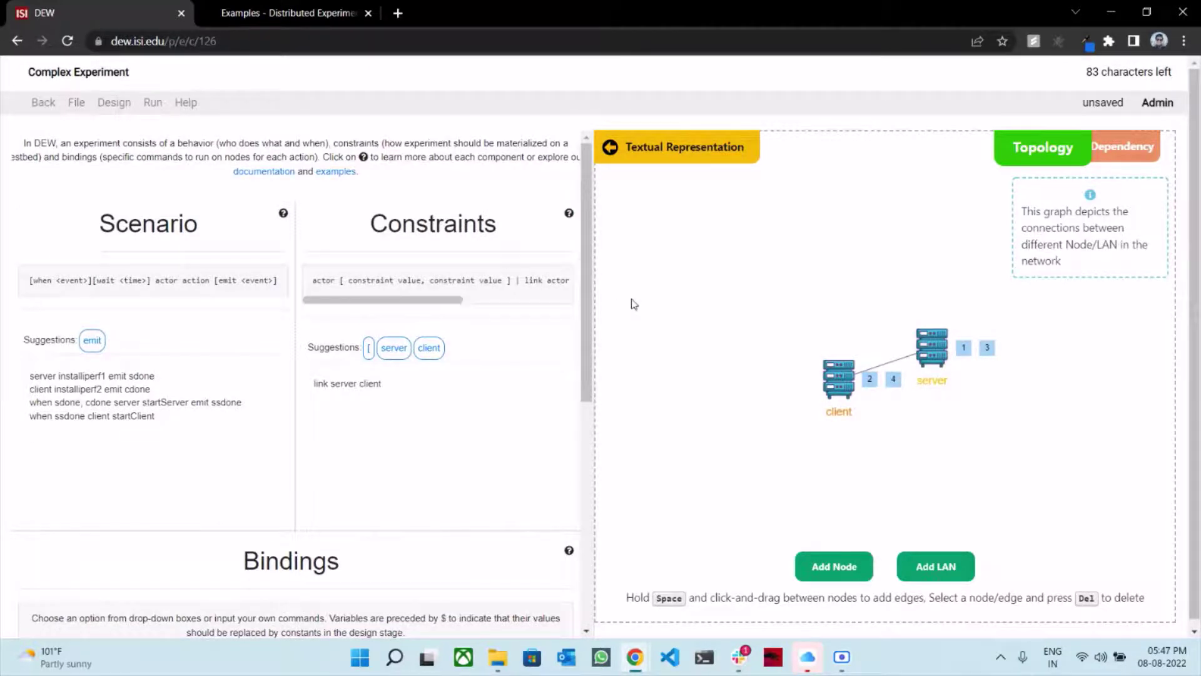
- Collapse the text panel, review the Dependency graph, then return to the Topology view
{"action": "left_click", "coordinate": [671, 153]}
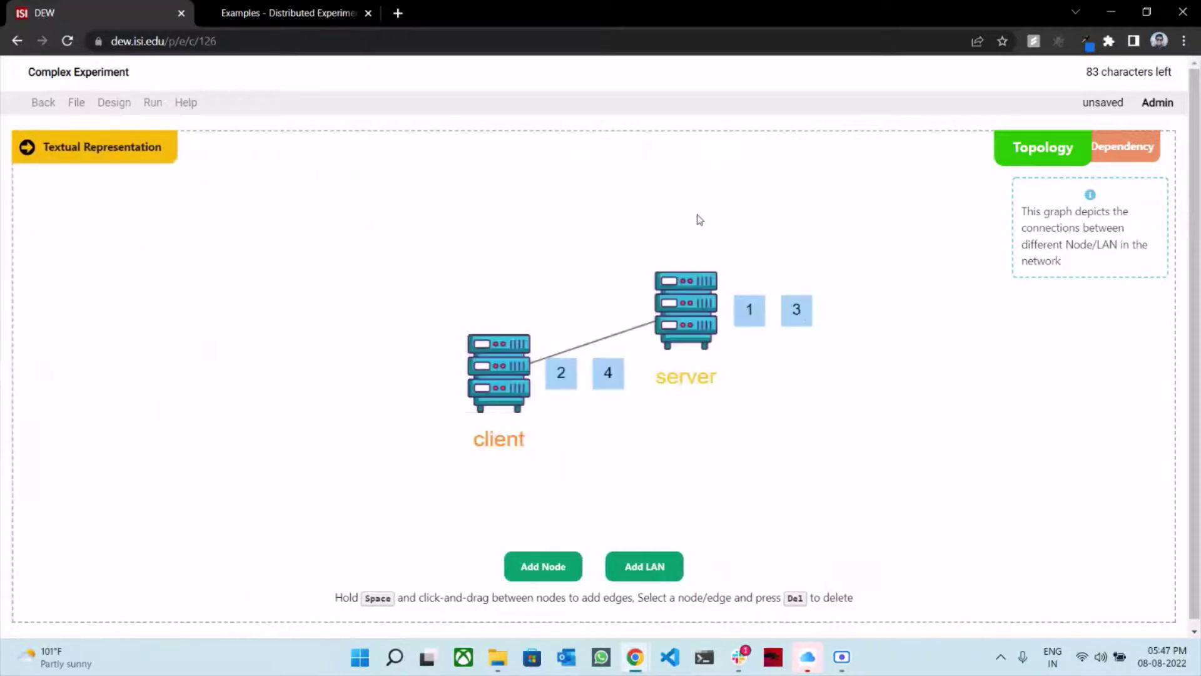
{"action": "left_click", "coordinate": [1129, 162]}
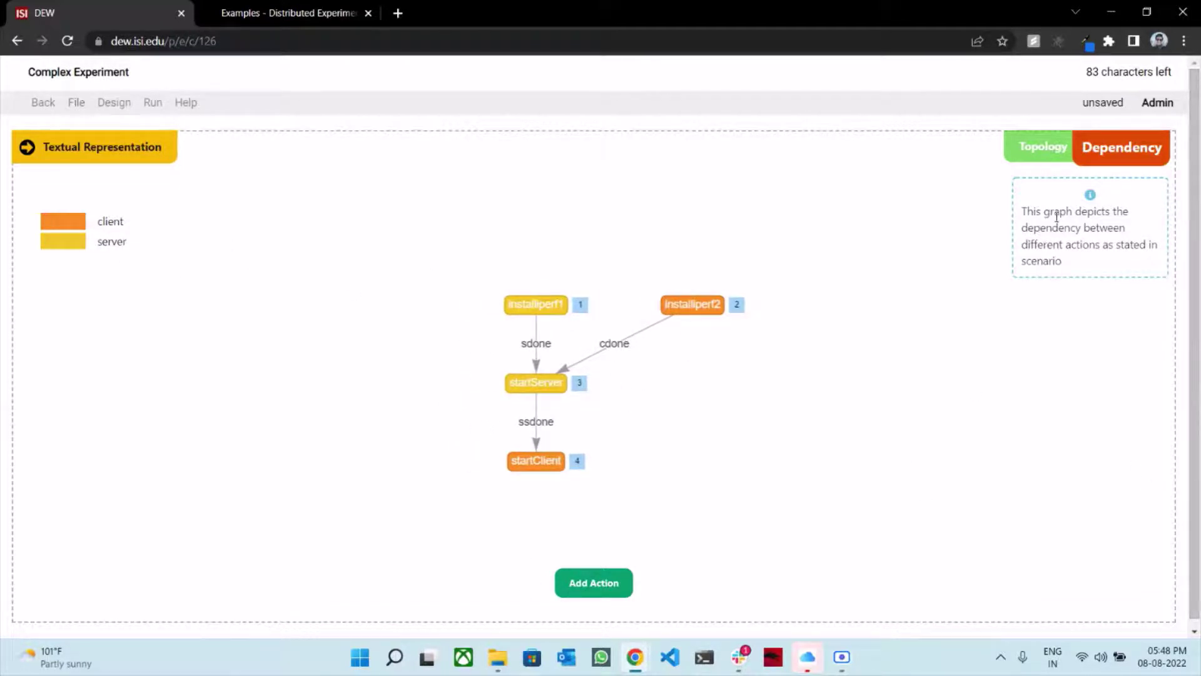
{"action": "left_click", "coordinate": [1056, 161]}
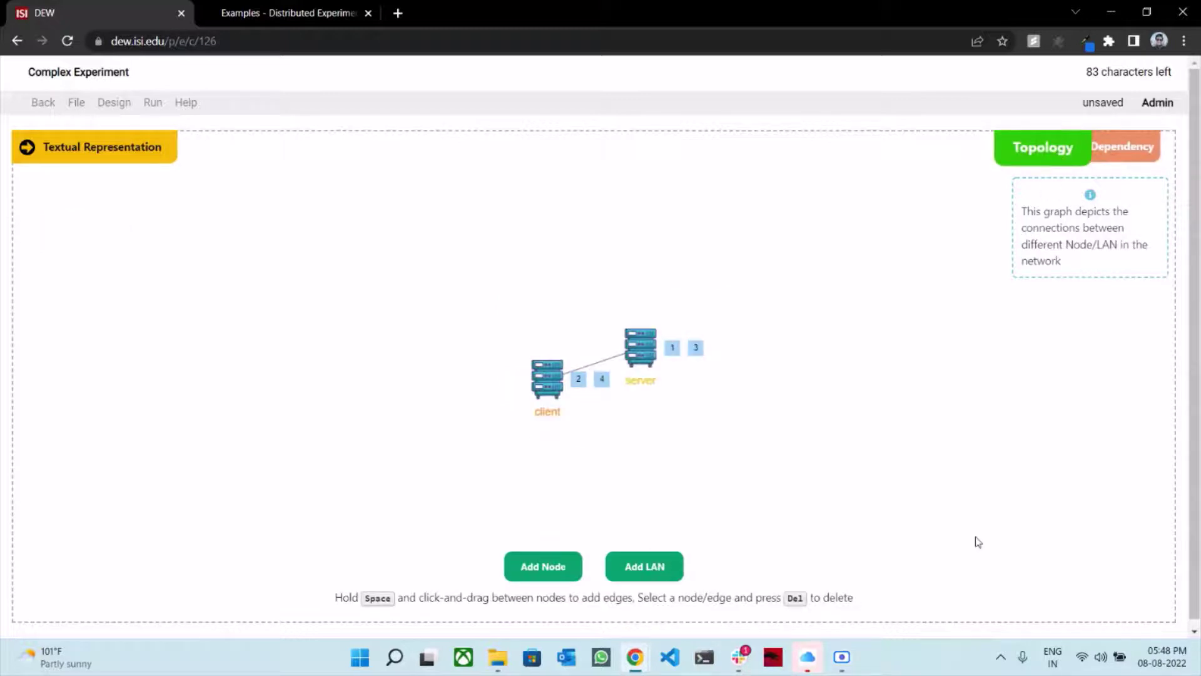
- Delete all four scenario lines and the 'link server client' constraint, then save the experiment
{"action": "left_click", "coordinate": [157, 152]}
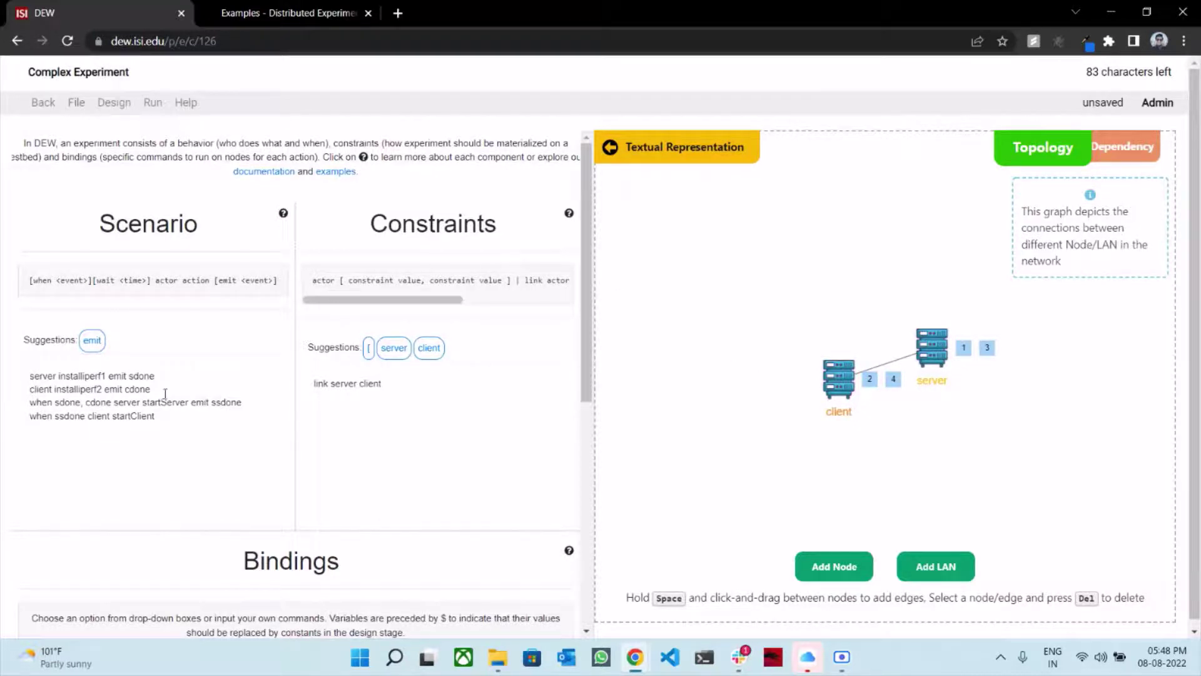
{"action": "left_click_drag", "start_coordinate": [181, 418], "coordinate": [2, 374]}
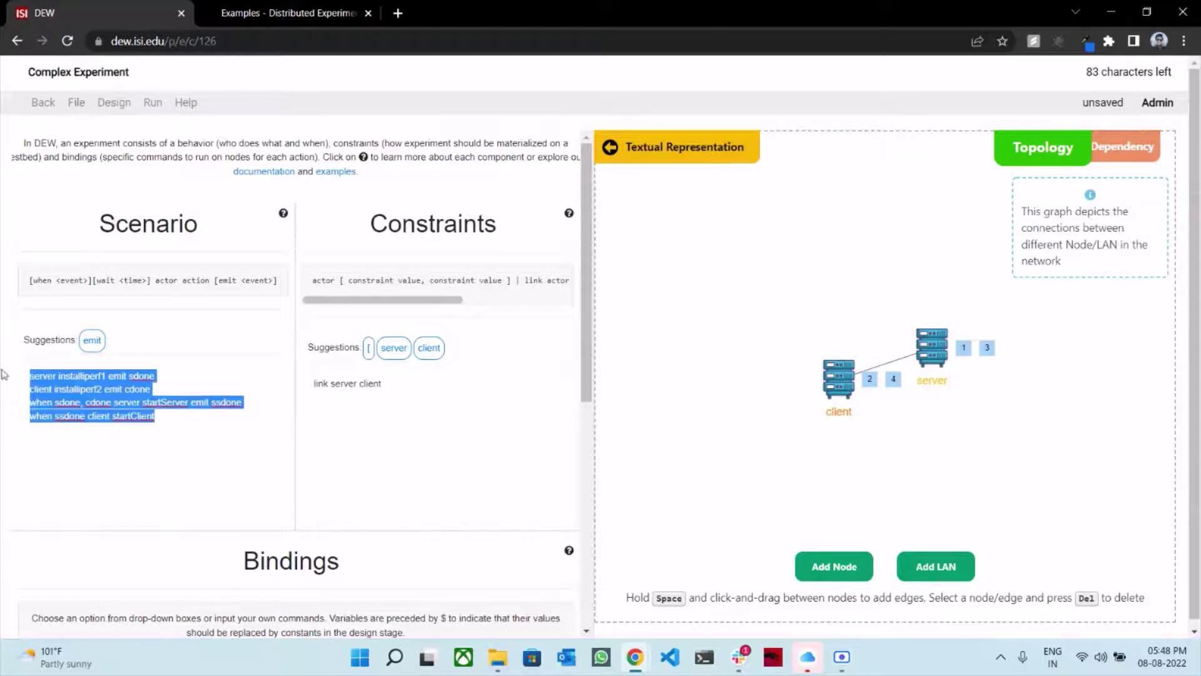
{"action": "key", "text": "BackSpace"}
{"action": "left_click_drag", "start_coordinate": [410, 383], "coordinate": [315, 380]}
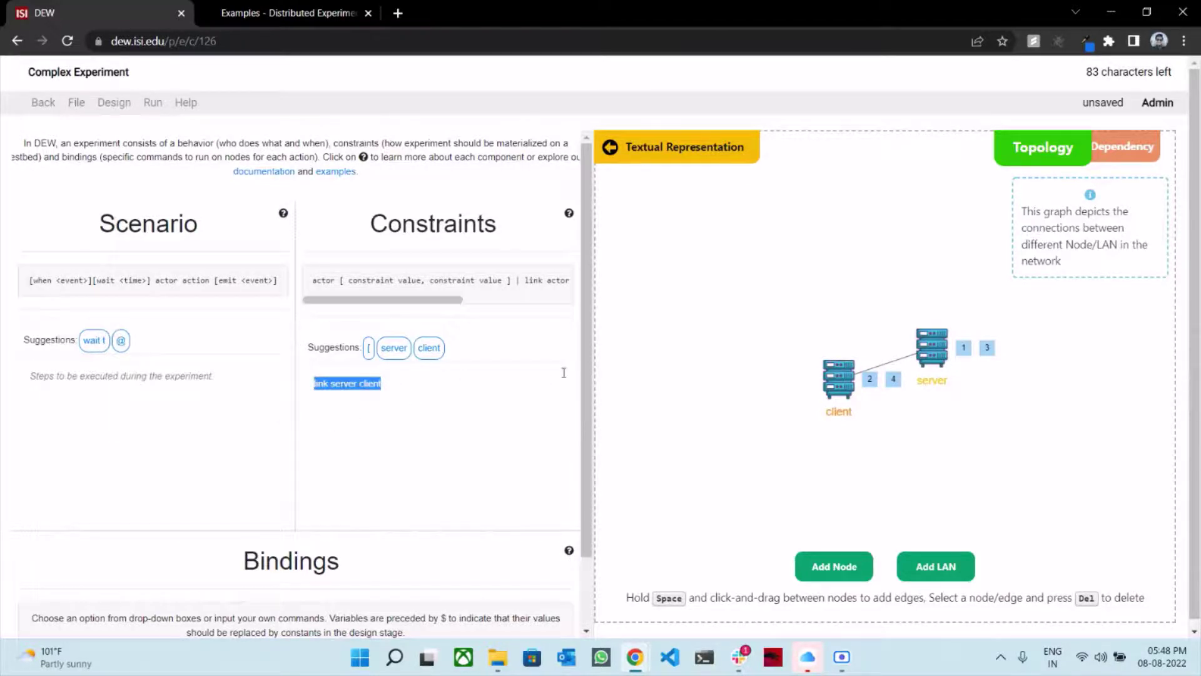
{"action": "key", "text": "BackSpace"}
{"action": "left_click", "coordinate": [76, 102]}
{"action": "left_click", "coordinate": [92, 141]}
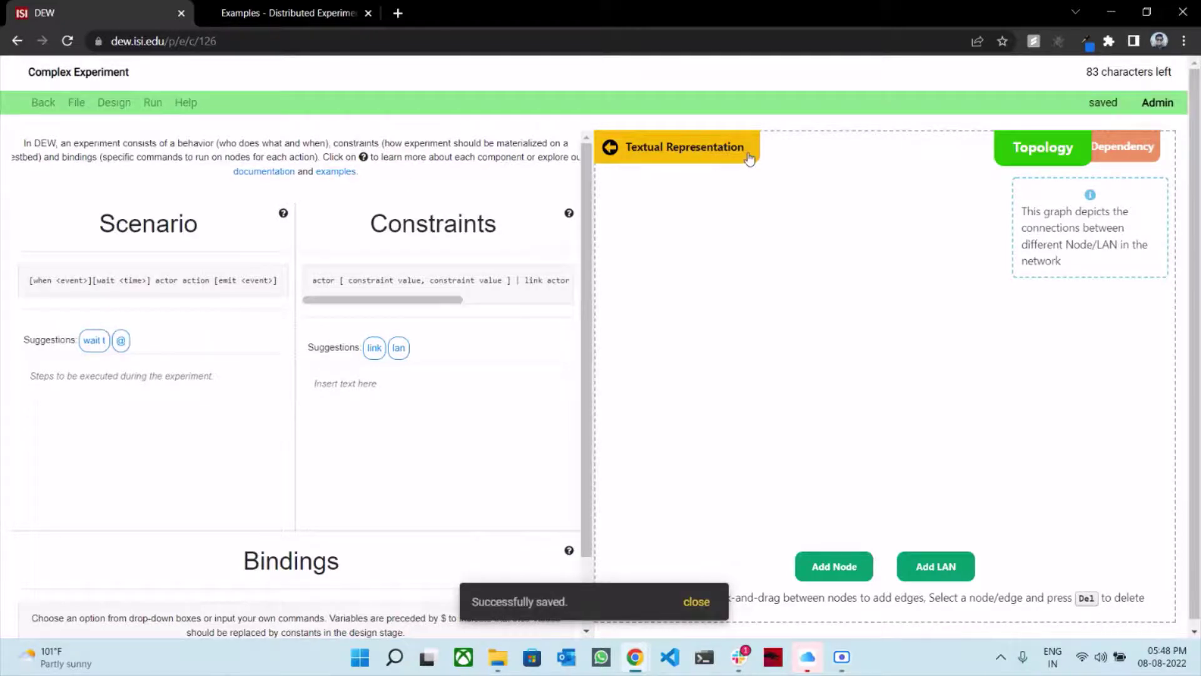
- Add two nodes on the canvas, renaming actor1 to client and actor2 to server
{"action": "left_click", "coordinate": [699, 161]}
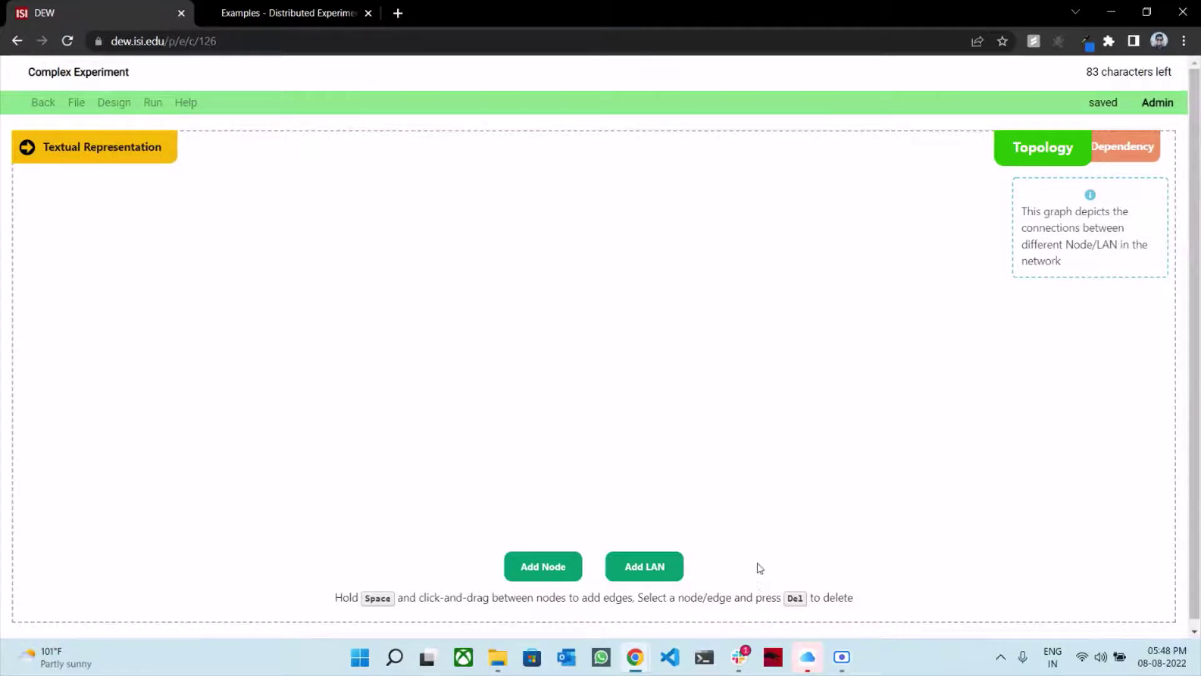
{"action": "left_click", "coordinate": [550, 564]}
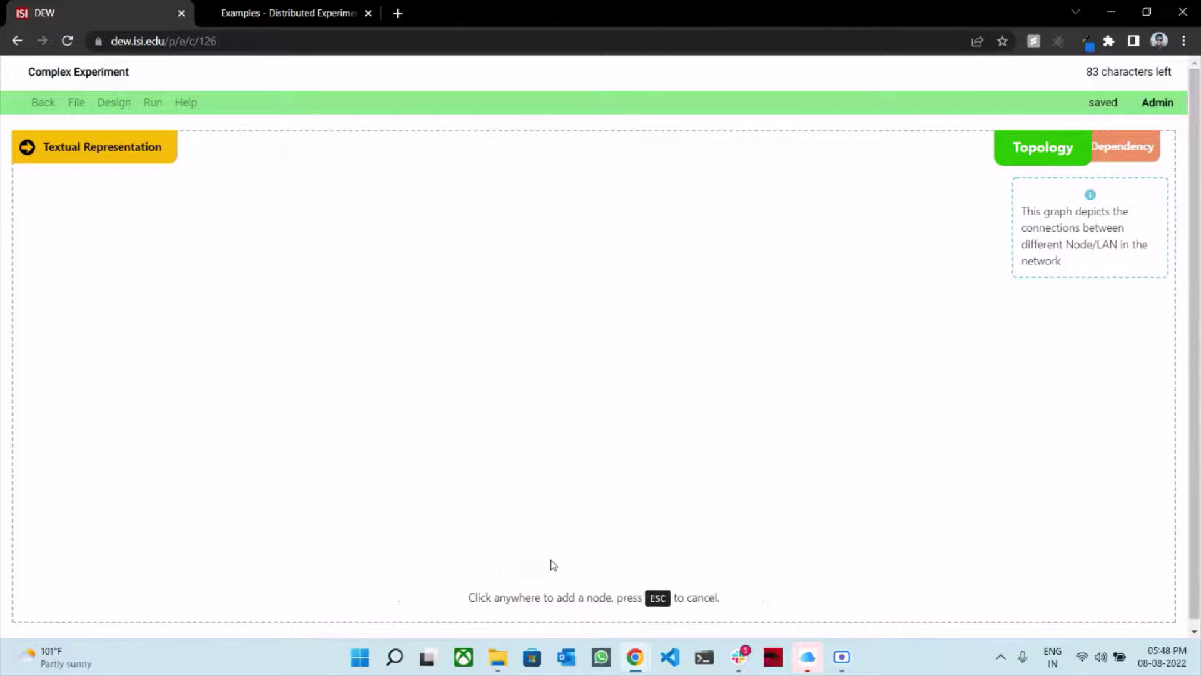
{"action": "left_click", "coordinate": [487, 339]}
{"action": "left_click_drag", "start_coordinate": [933, 191], "coordinate": [742, 199]}
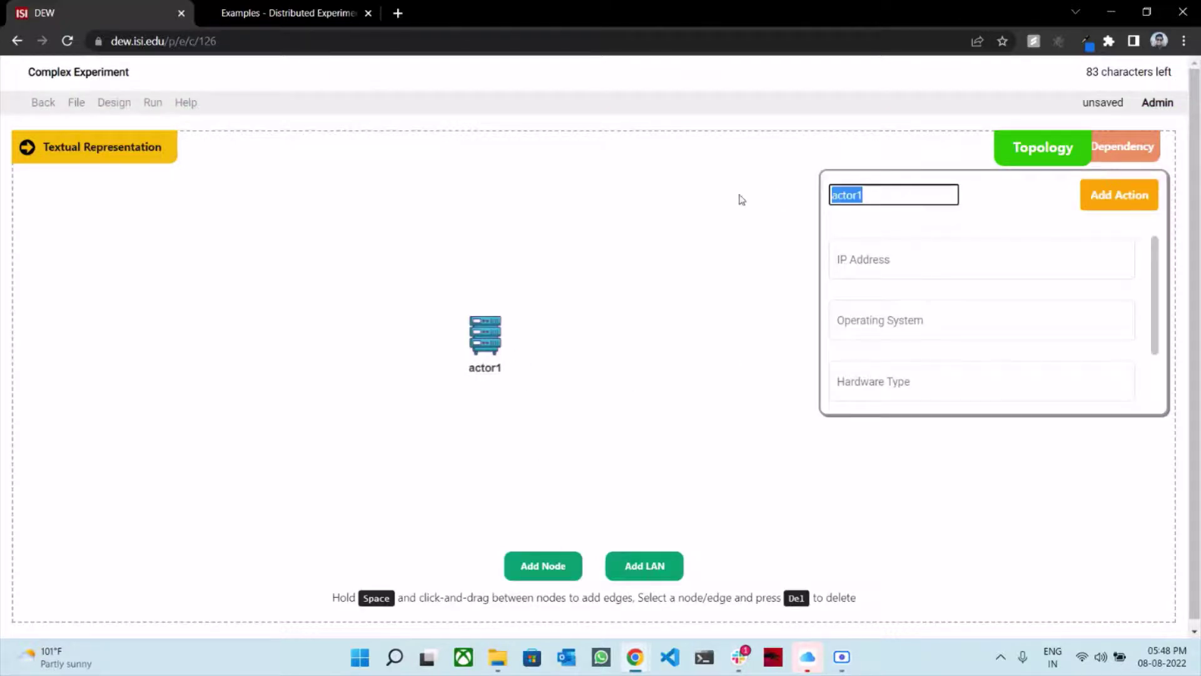
{"action": "type", "text": "client"}
{"action": "left_click", "coordinate": [751, 214]}
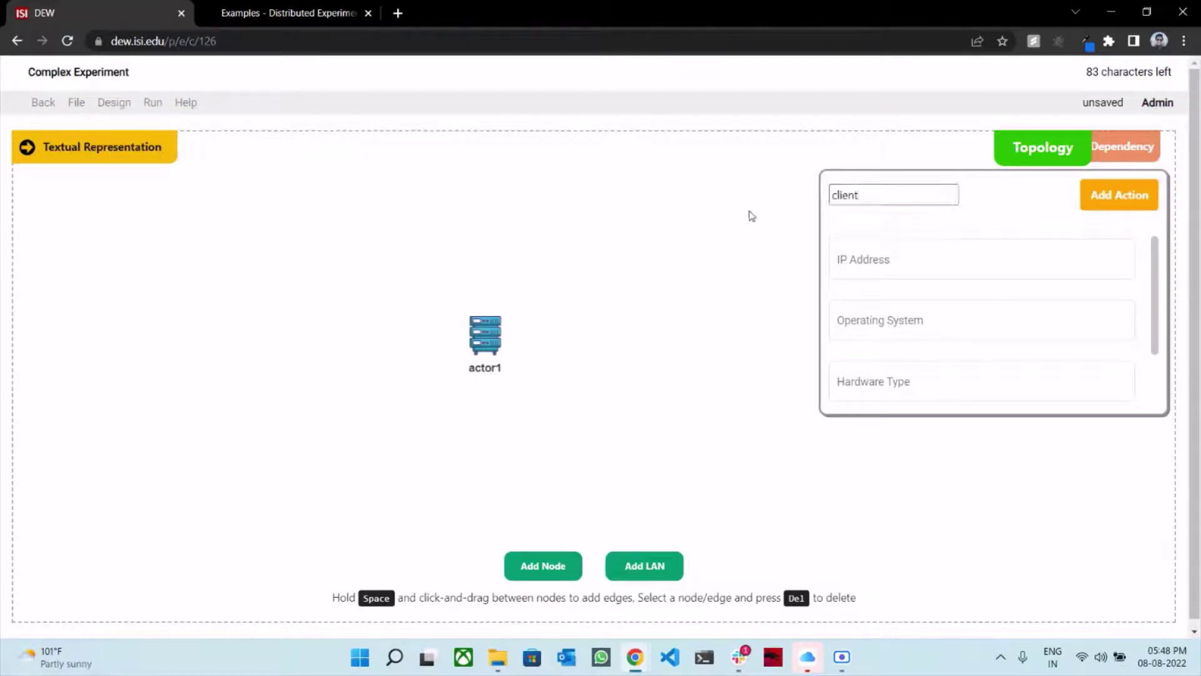
{"action": "left_click", "coordinate": [563, 554]}
{"action": "left_click", "coordinate": [684, 377]}
{"action": "left_click_drag", "start_coordinate": [902, 195], "coordinate": [774, 204]}
{"action": "type", "text": "server"}
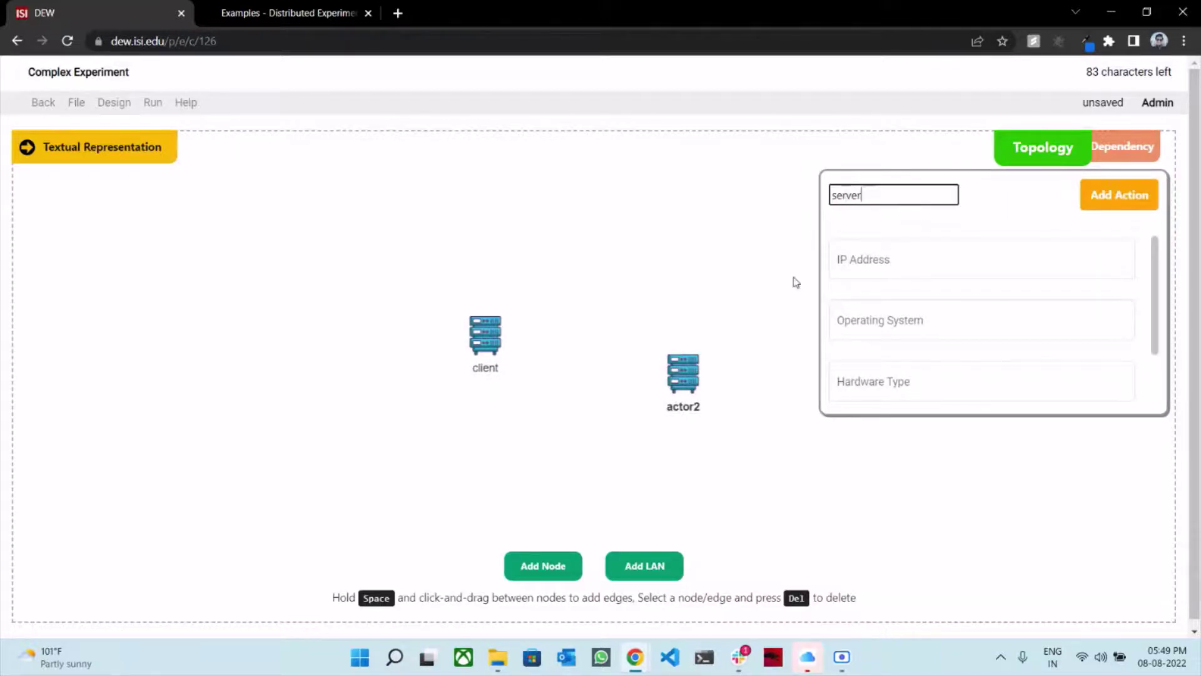
{"action": "left_click", "coordinate": [796, 284]}
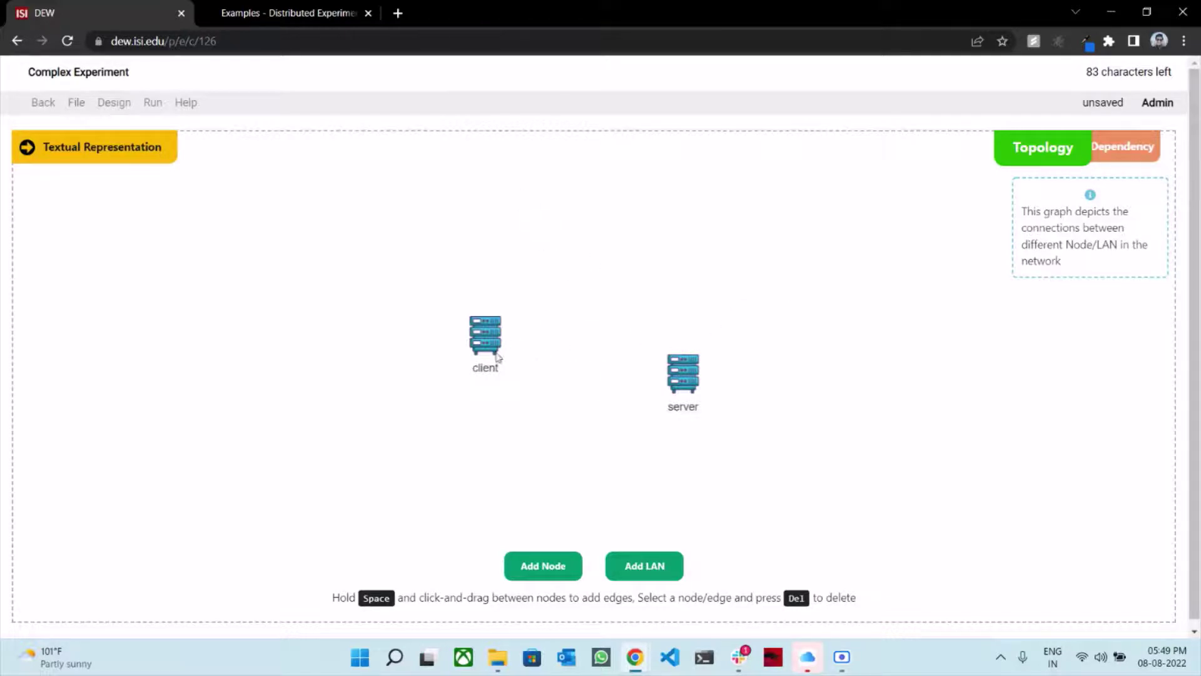
- Draw a link from the client node to the server node
{"action": "key", "text": "space"}
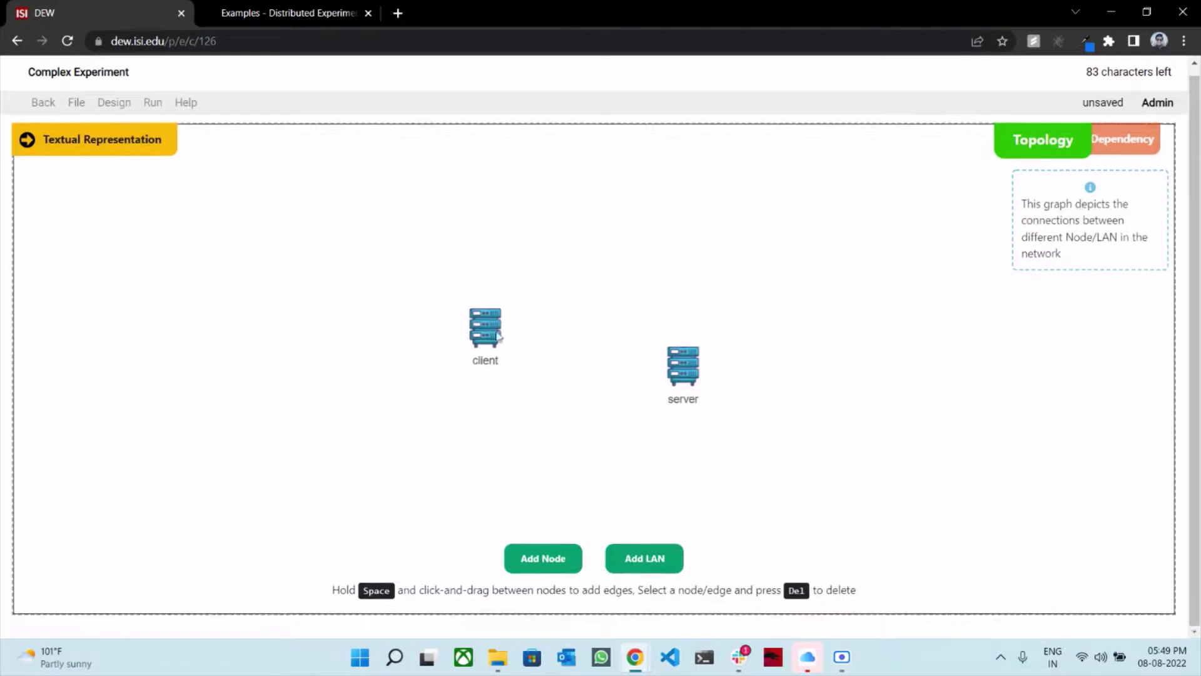
{"action": "left_click_drag", "start_coordinate": [488, 332], "coordinate": [684, 376]}
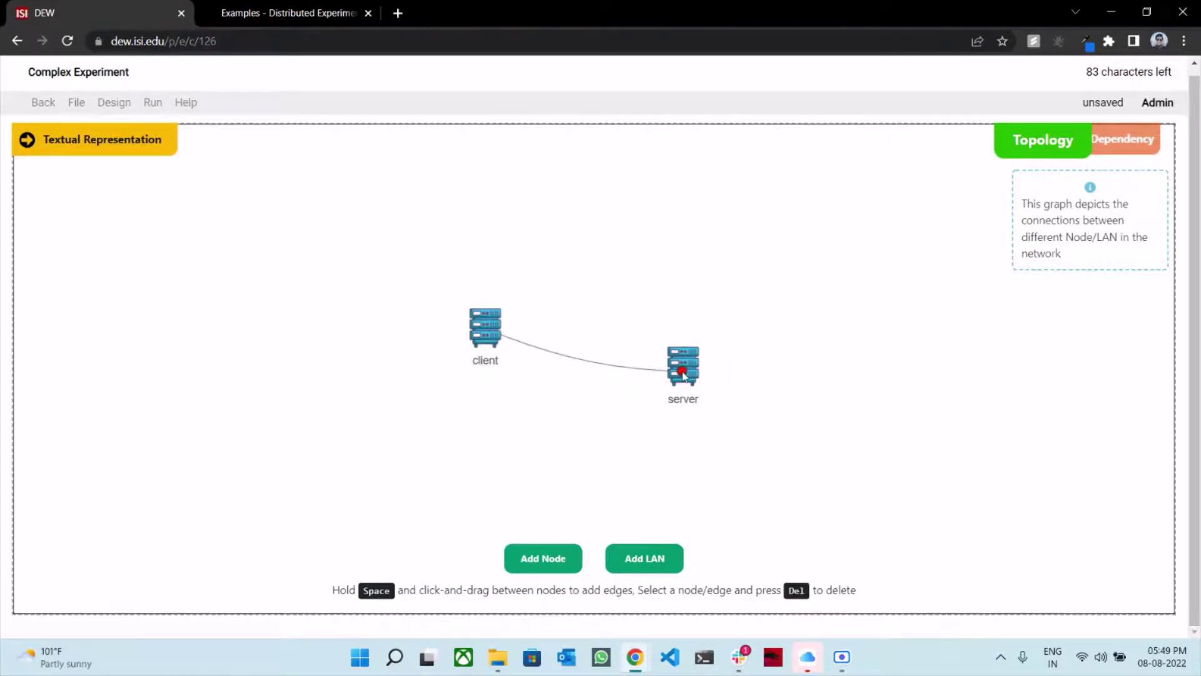
{"action": "left_click_drag", "start_coordinate": [683, 374], "coordinate": [684, 375]}
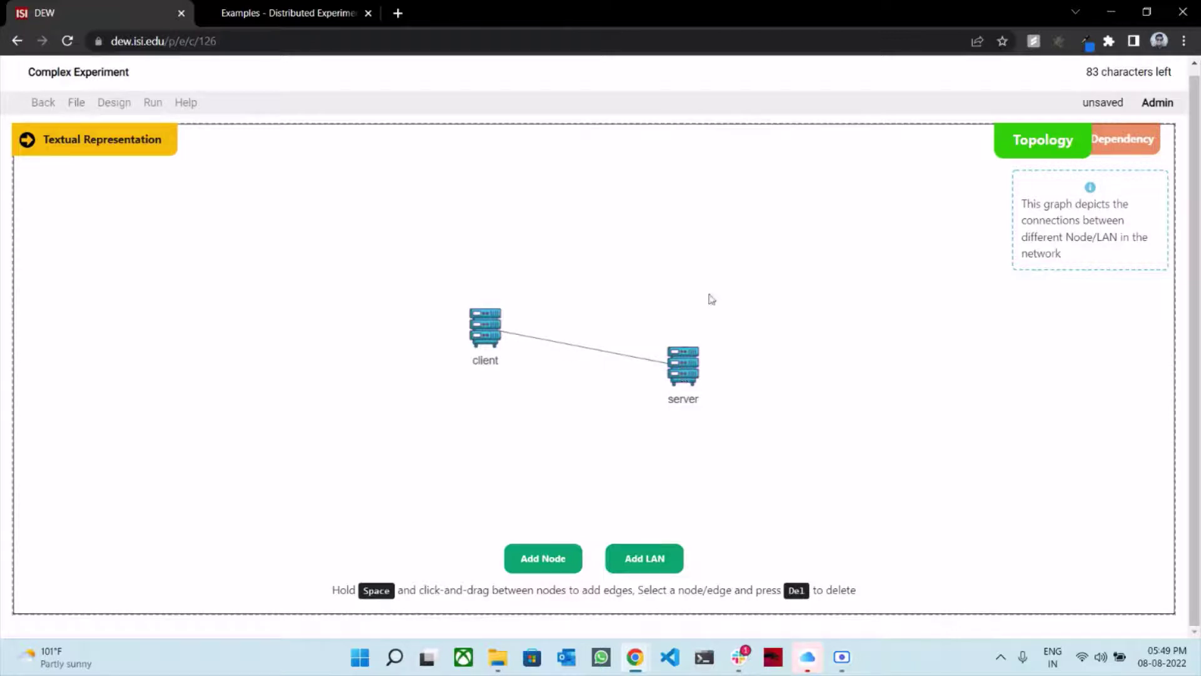